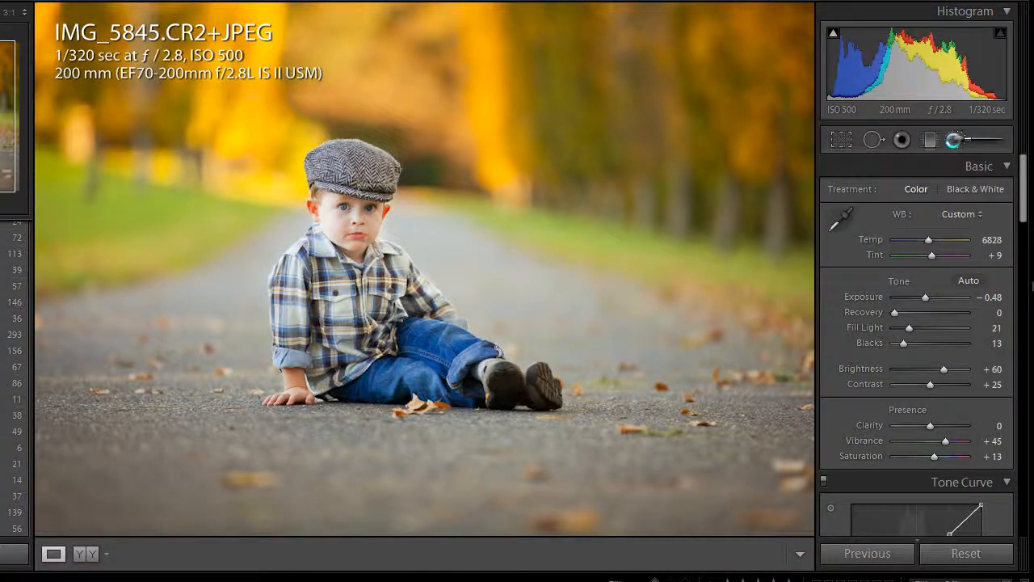
{"action": "left_click", "coordinate": [959, 139]}
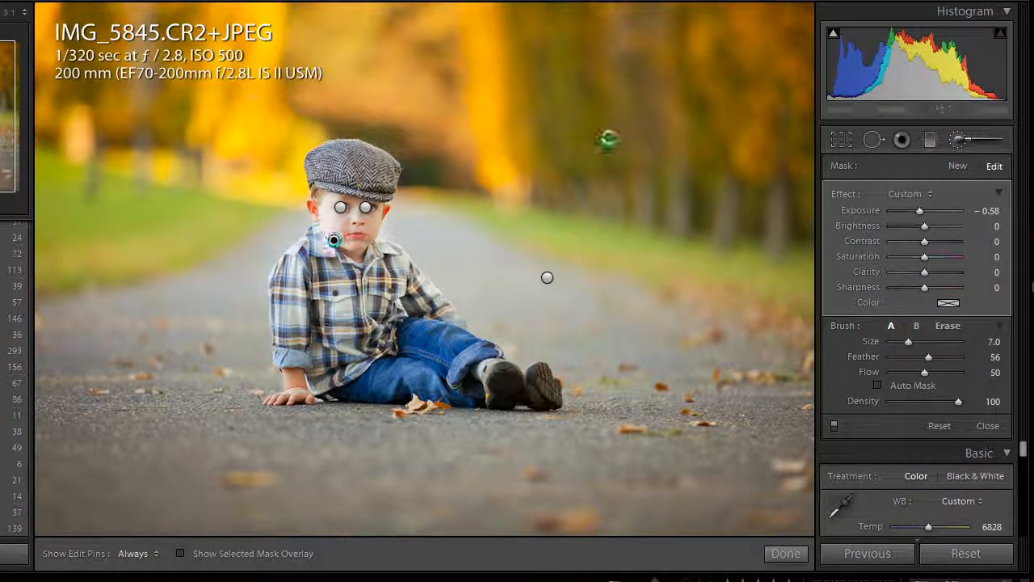
{"action": "key", "text": "ctrl+z"}
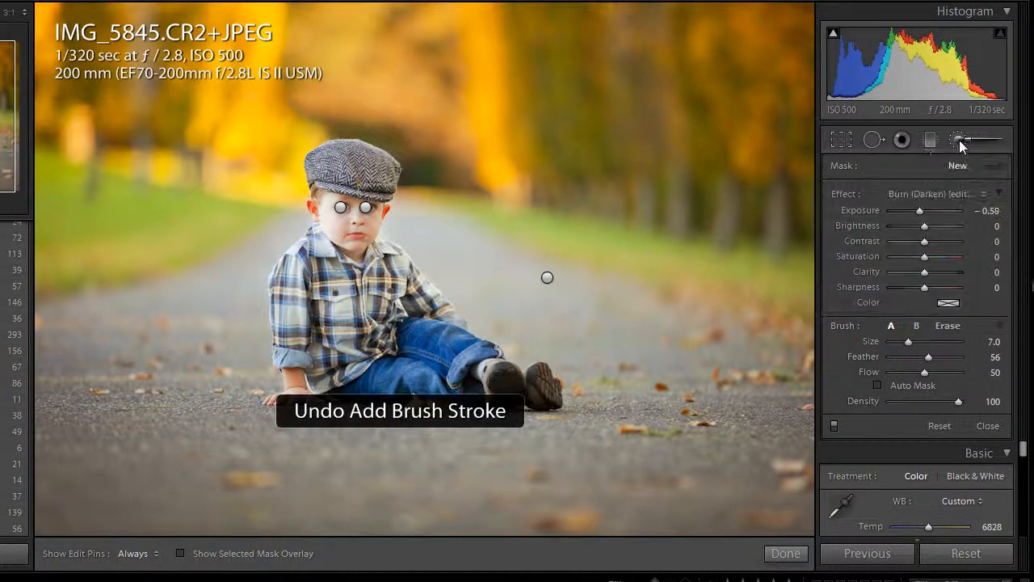
{"action": "left_click", "coordinate": [959, 139]}
Examine the skin around the boy's mouth and chin up close in the edited IMG_5845.CR2+JPEG.
{"action": "left_click", "coordinate": [346, 235]}
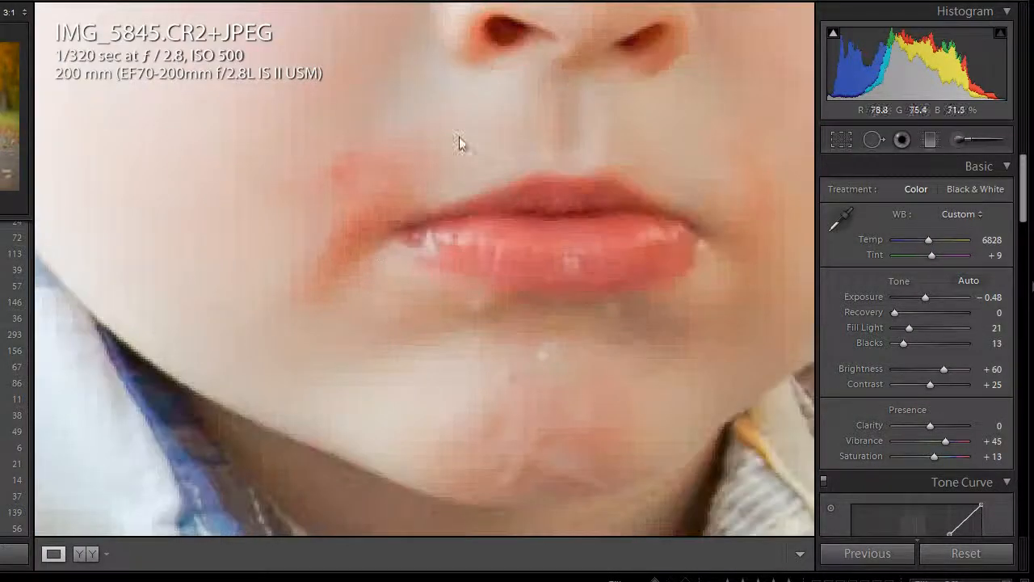
{"action": "left_click_drag", "start_coordinate": [594, 218], "coordinate": [541, 198]}
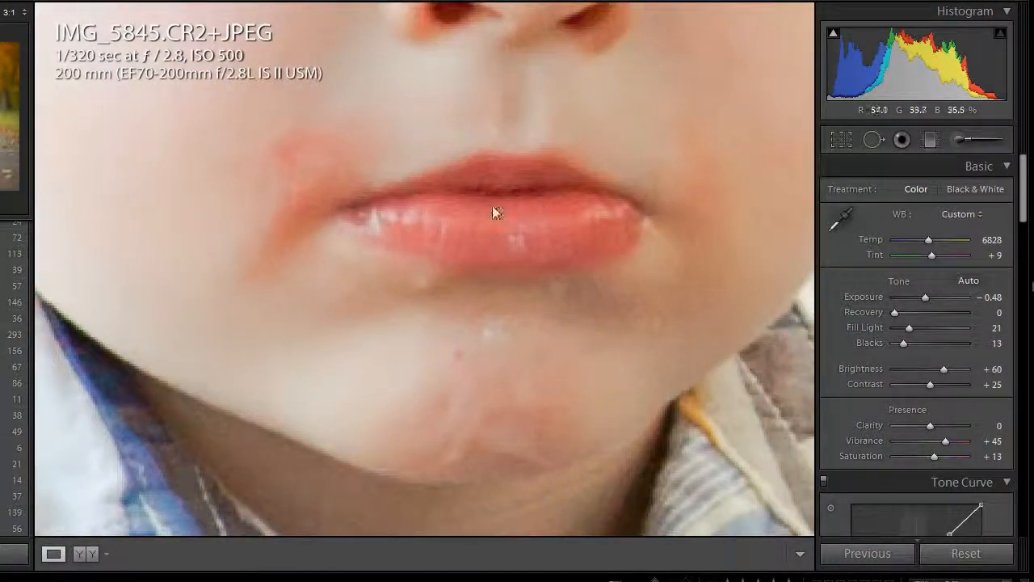
{"action": "left_click", "coordinate": [326, 192]}
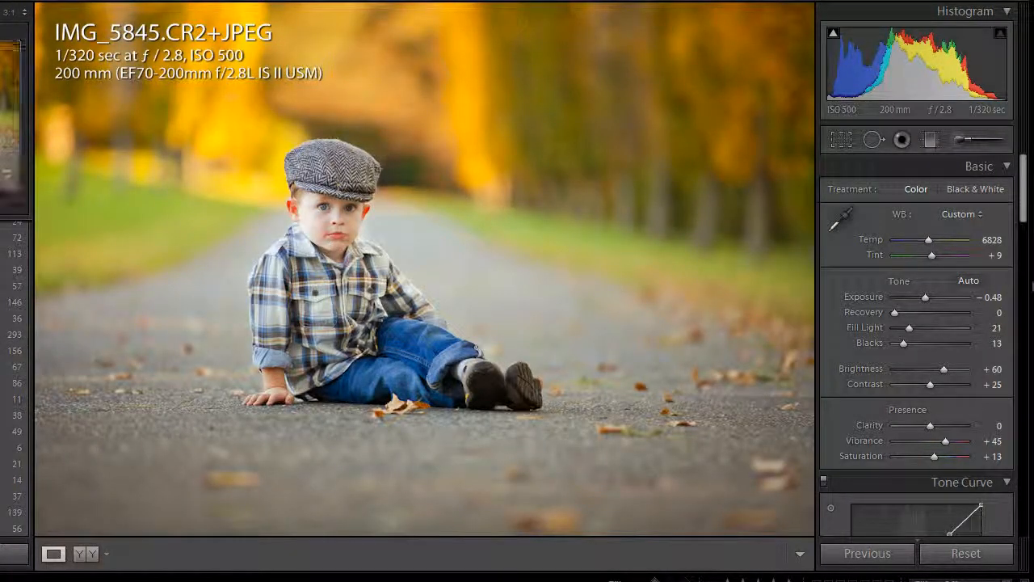
Examine the same mouth and chin area up close in IMG_5845-Edit-2.psd, and return to the edited raw photo.
{"action": "key", "text": "Right"}
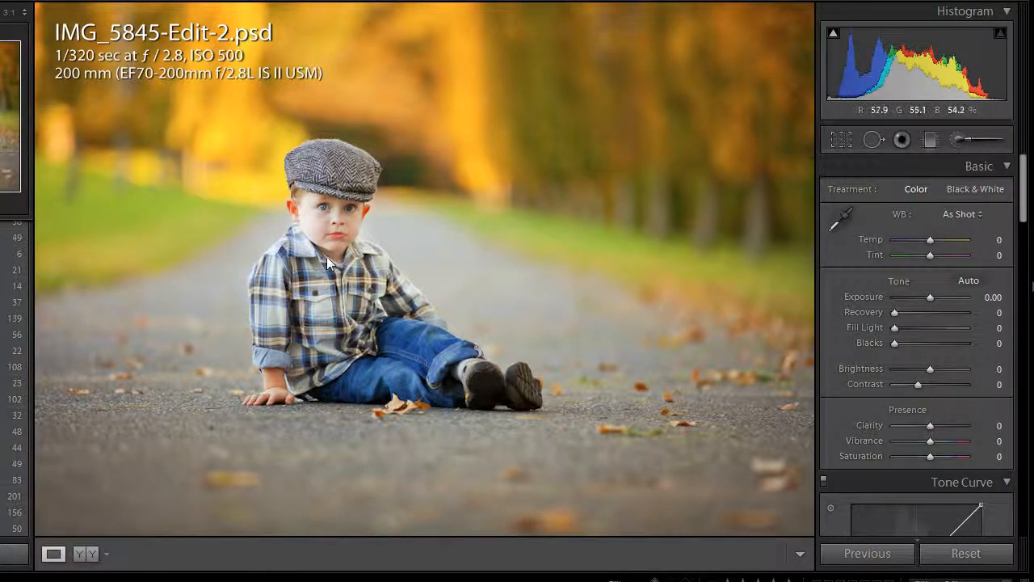
{"action": "left_click", "coordinate": [326, 256]}
{"action": "left_click_drag", "start_coordinate": [357, 65], "coordinate": [389, 420]}
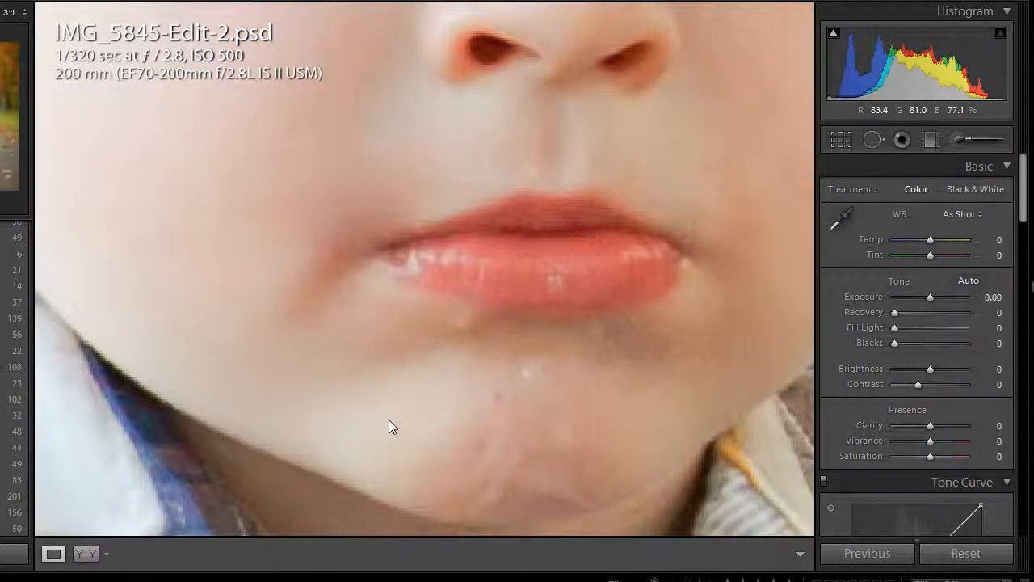
{"action": "left_click", "coordinate": [359, 285]}
{"action": "key", "text": "Left"}
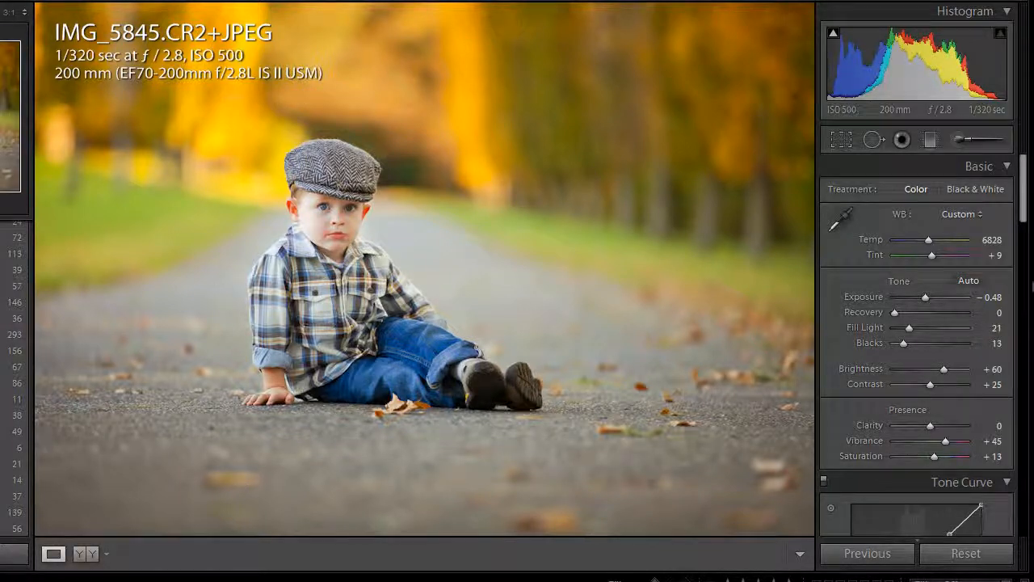
Switch to the unedited version of IMG_5845.CR2 and set its white balance to Temp 6829 and Tint +9.
{"action": "key", "text": "Left"}
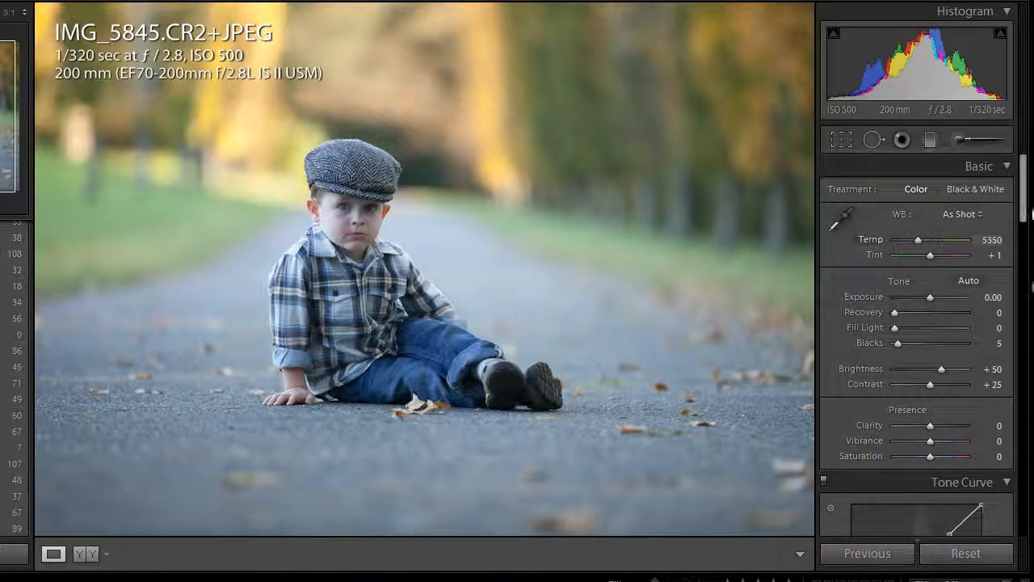
{"action": "scroll", "coordinate": [1024, 211], "scroll_direction": "down", "scroll_amount": 3}
{"action": "scroll", "coordinate": [1023, 198], "scroll_direction": "up", "scroll_amount": 2}
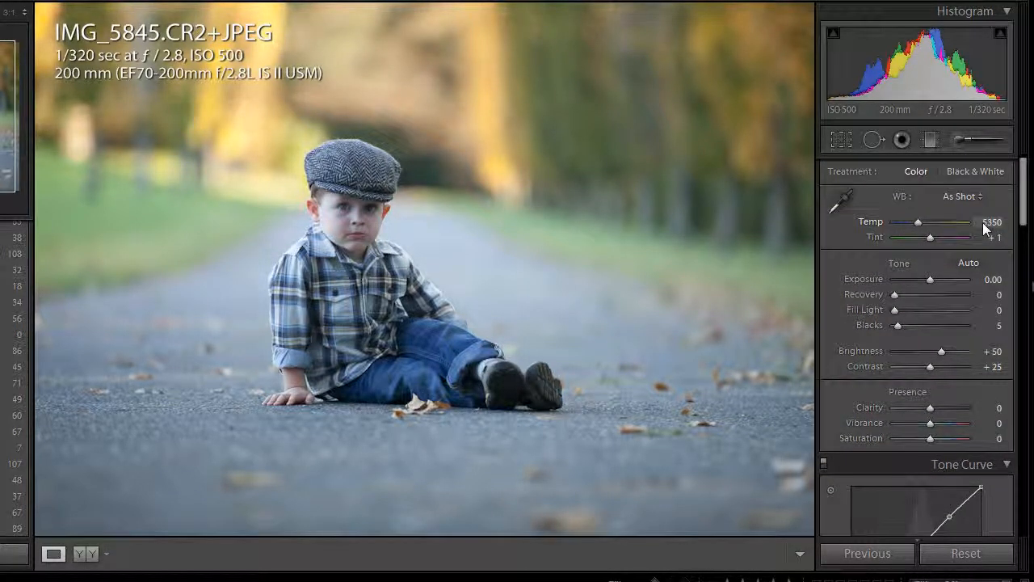
{"action": "left_click", "coordinate": [983, 223]}
{"action": "type", "text": "6829"}
{"action": "key", "text": "Return"}
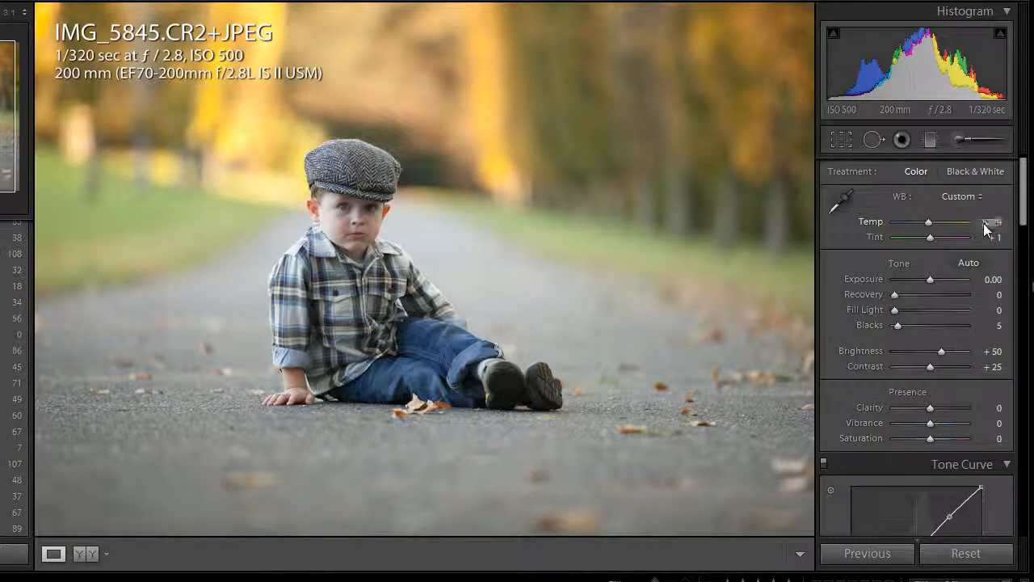
{"action": "left_click", "coordinate": [1000, 238]}
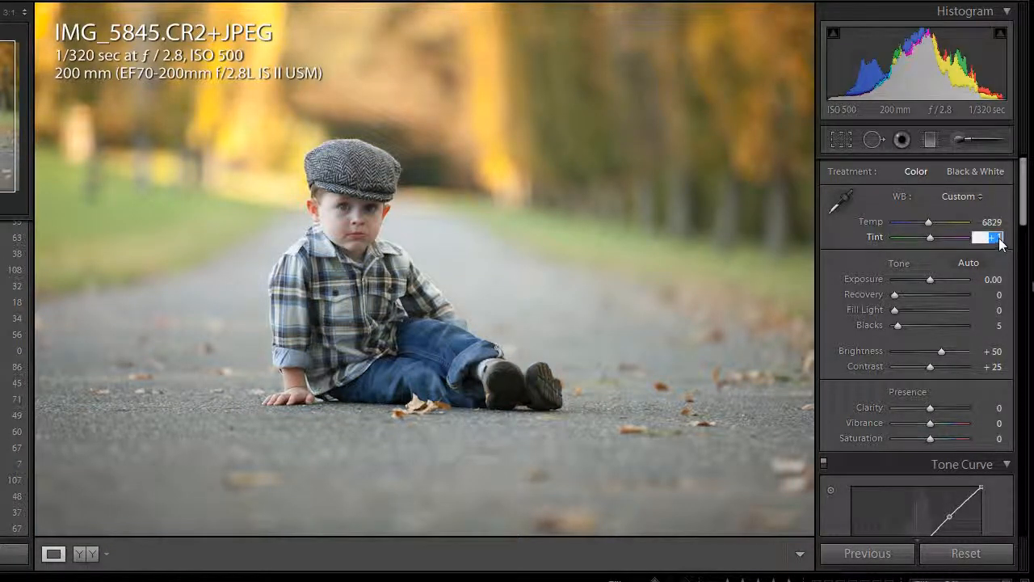
{"action": "type", "text": "9"}
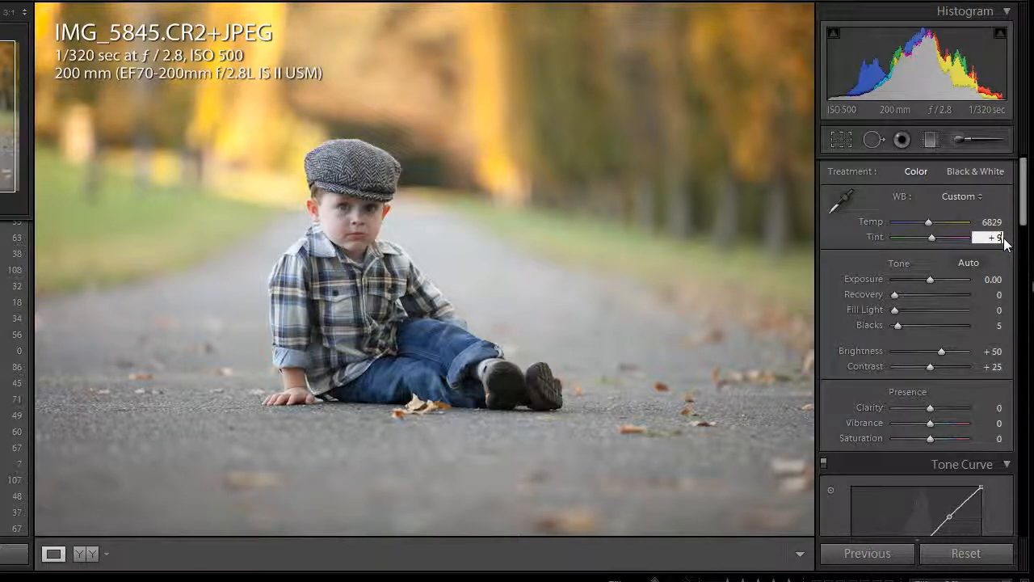
{"action": "key", "text": "Return"}
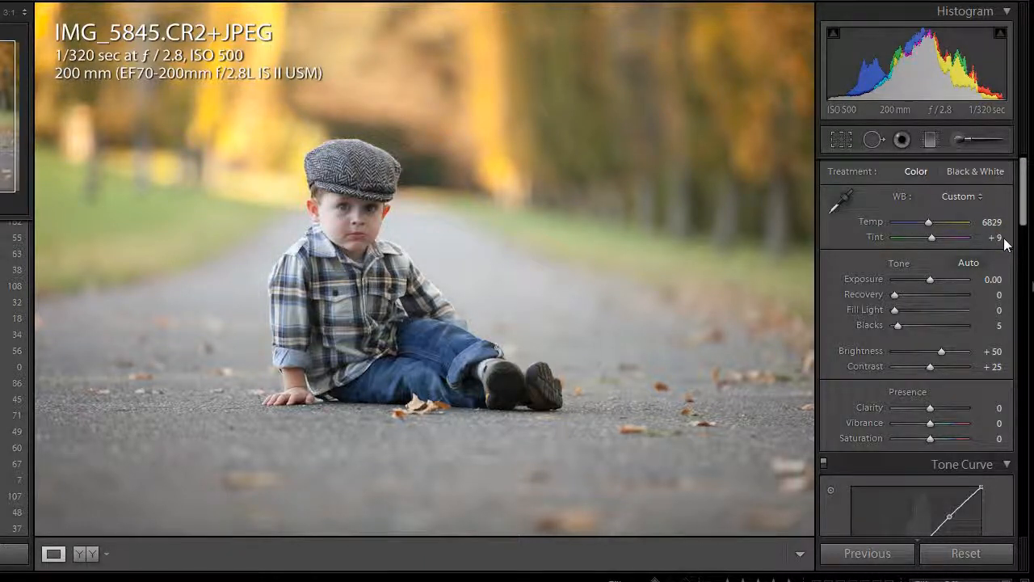
{"action": "left_click", "coordinate": [995, 279]}
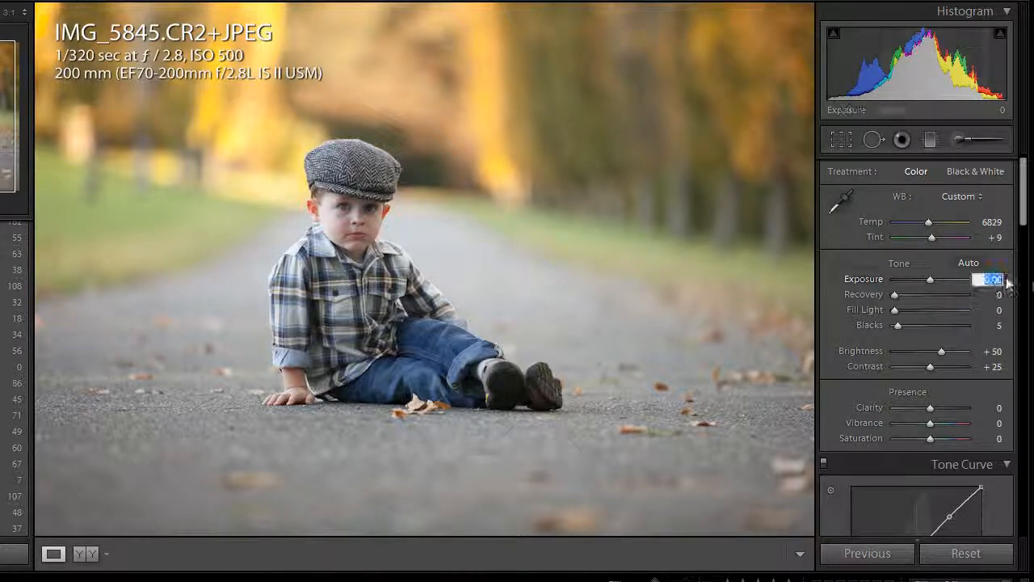
{"action": "type", "text": ".48"}
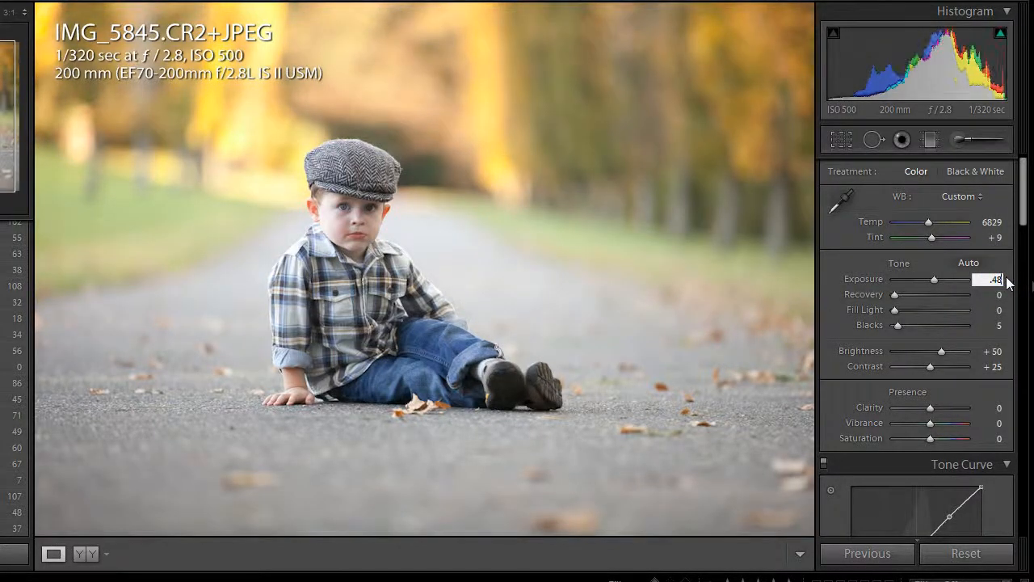
{"action": "key", "text": "Return"}
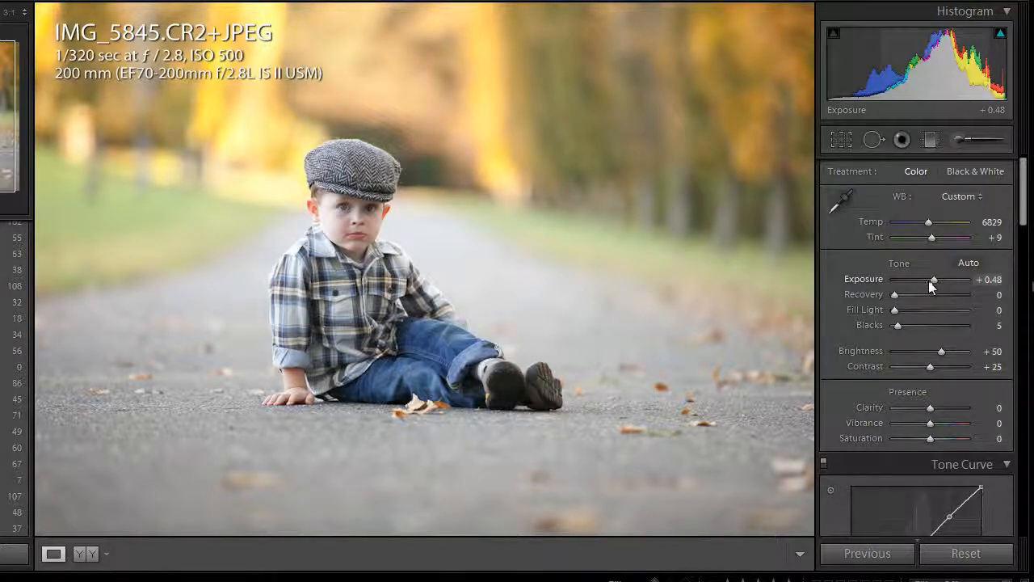
Lower the photo's Exposure to −0.48.
{"action": "left_click_drag", "start_coordinate": [933, 280], "coordinate": [926, 282]}
{"action": "left_click", "coordinate": [995, 279]}
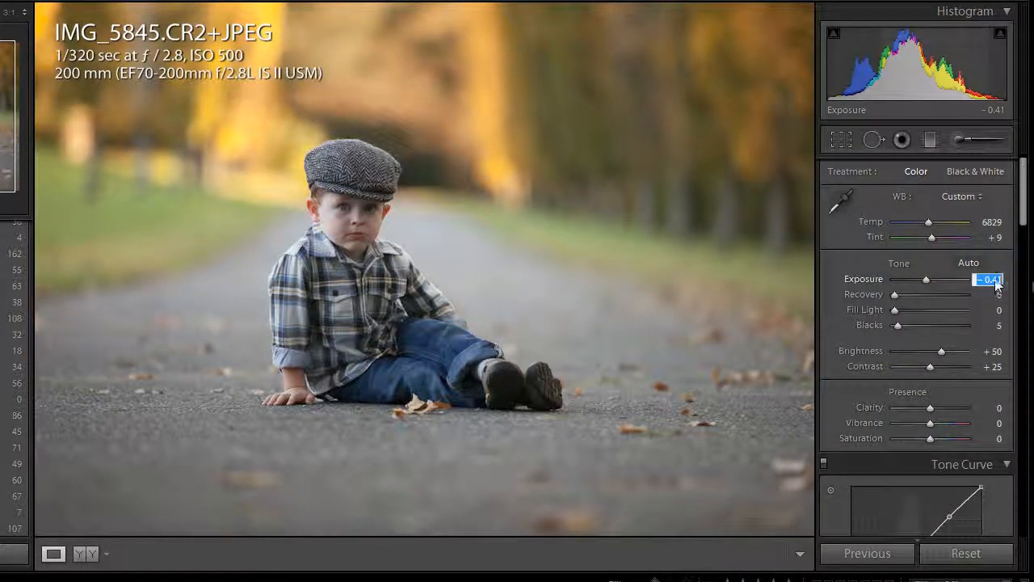
{"action": "type", "text": "8"}
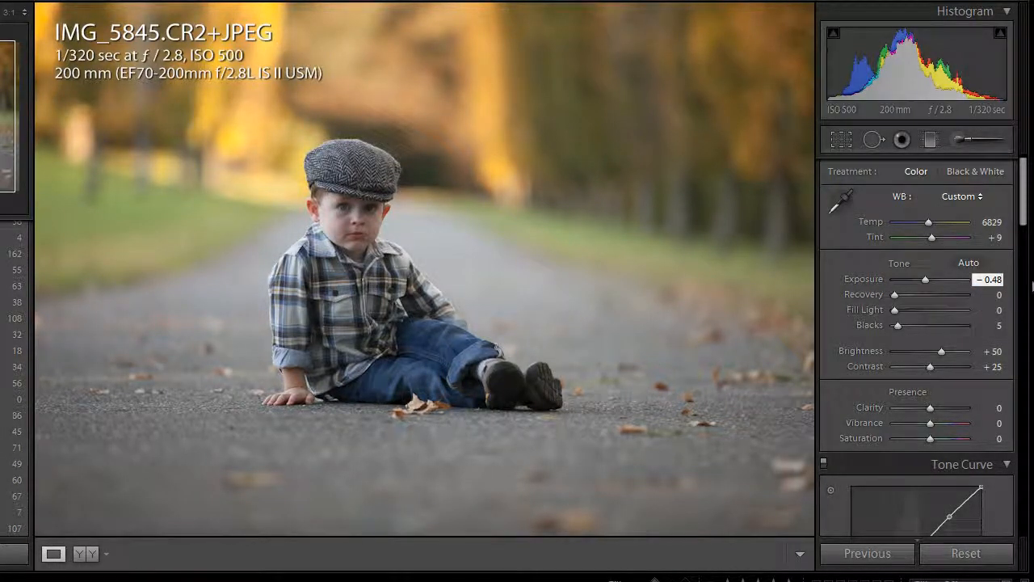
Raise the Fill Light to 21 to open up the photo's shadows.
{"action": "scroll", "coordinate": [988, 286], "scroll_direction": "down", "scroll_amount": 1}
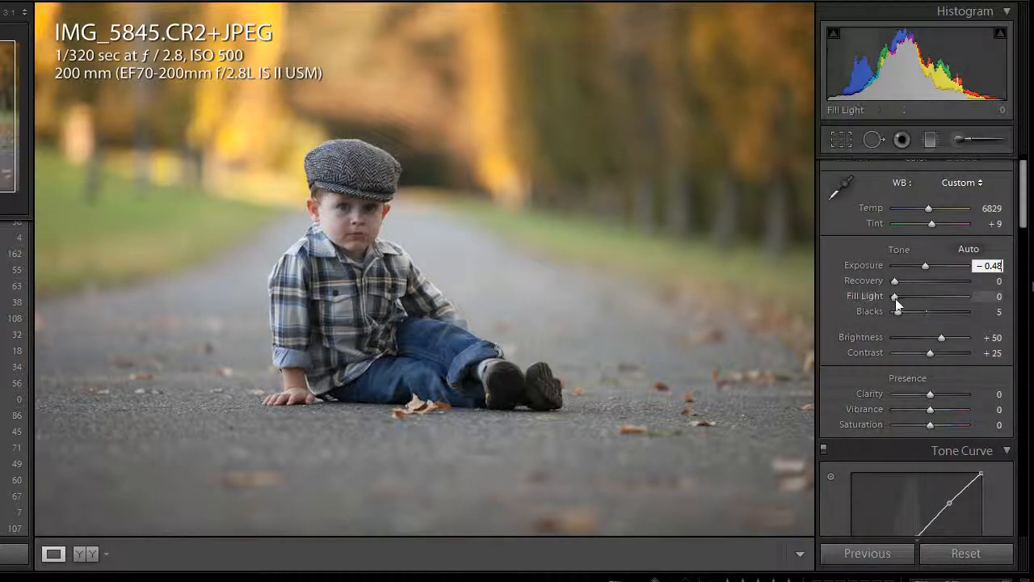
{"action": "left_click", "coordinate": [999, 297]}
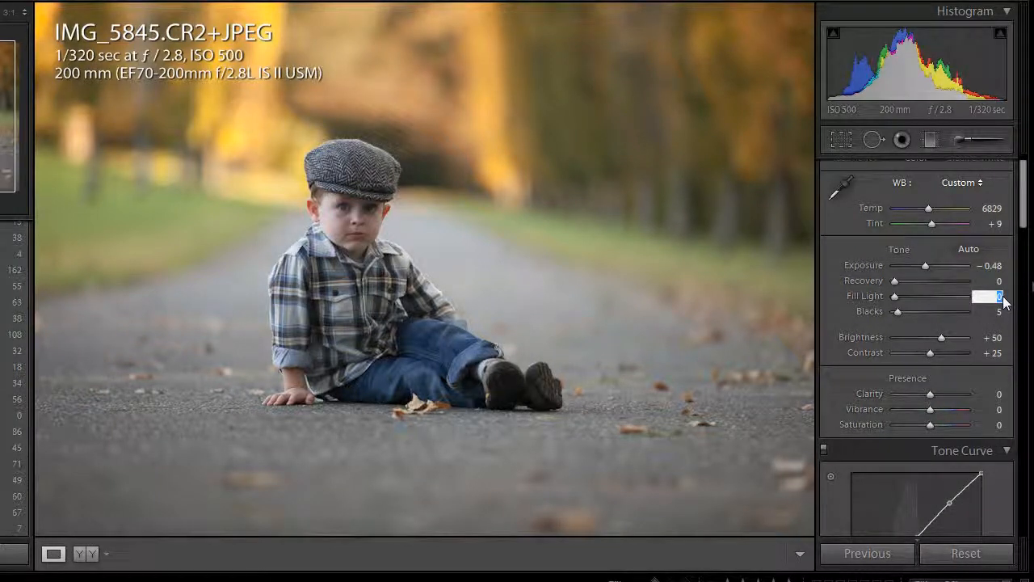
{"action": "type", "text": "21"}
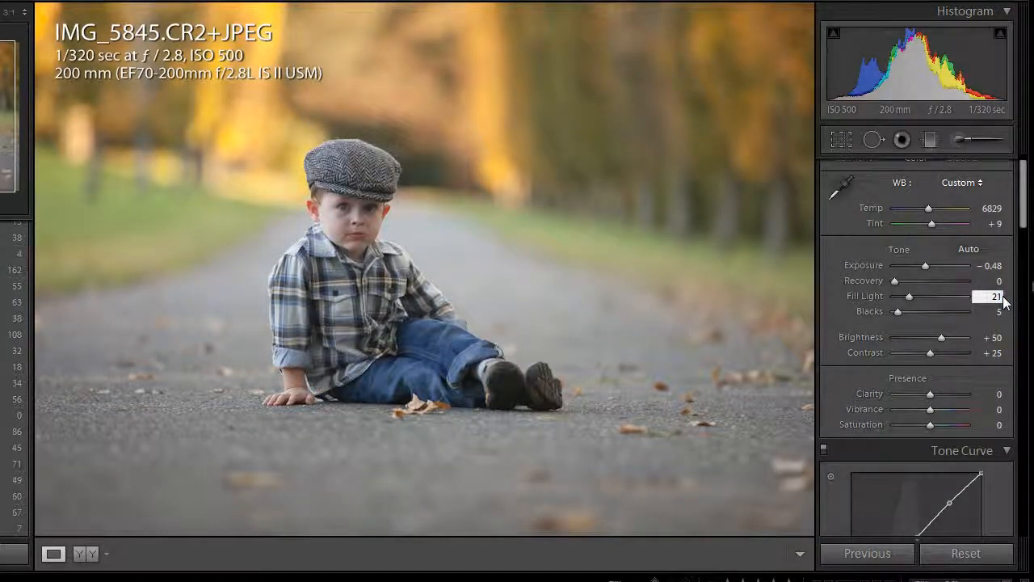
{"action": "key", "text": "Return"}
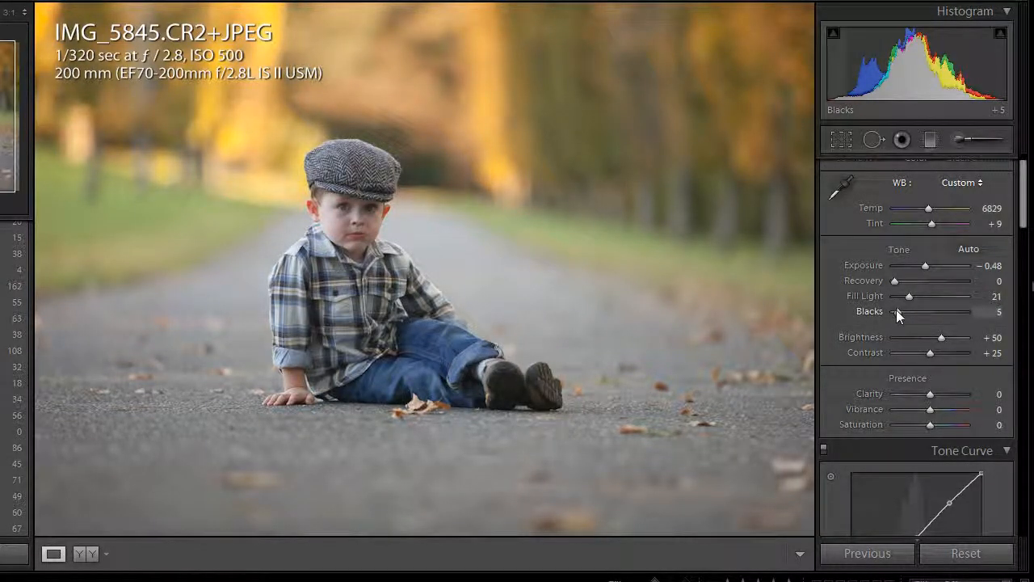
Increase the Blacks to 13 to deepen the photo's dark tones.
{"action": "left_click_drag", "start_coordinate": [896, 311], "coordinate": [899, 311]}
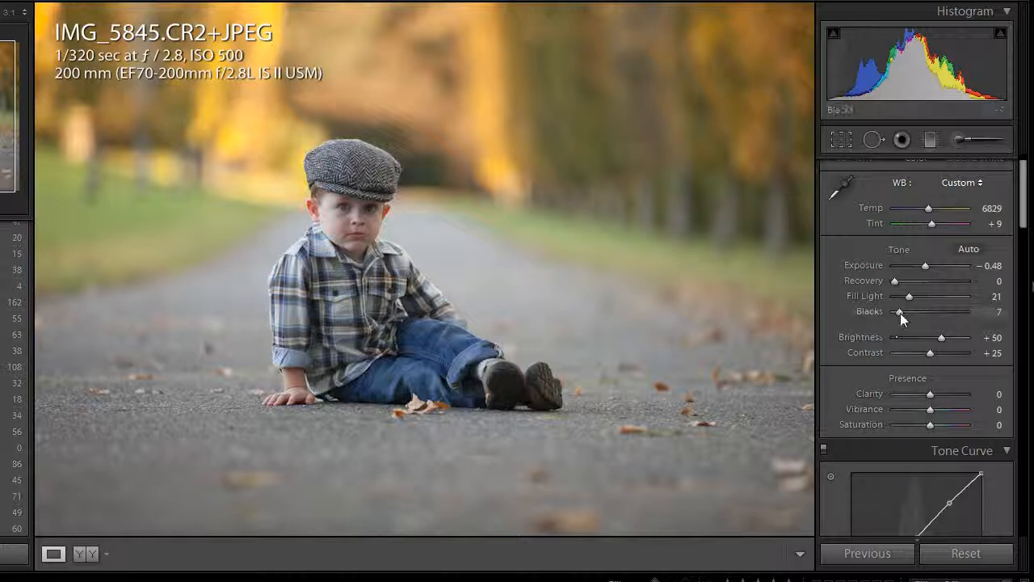
{"action": "left_click_drag", "start_coordinate": [900, 313], "coordinate": [901, 312]}
{"action": "left_click", "coordinate": [997, 312]}
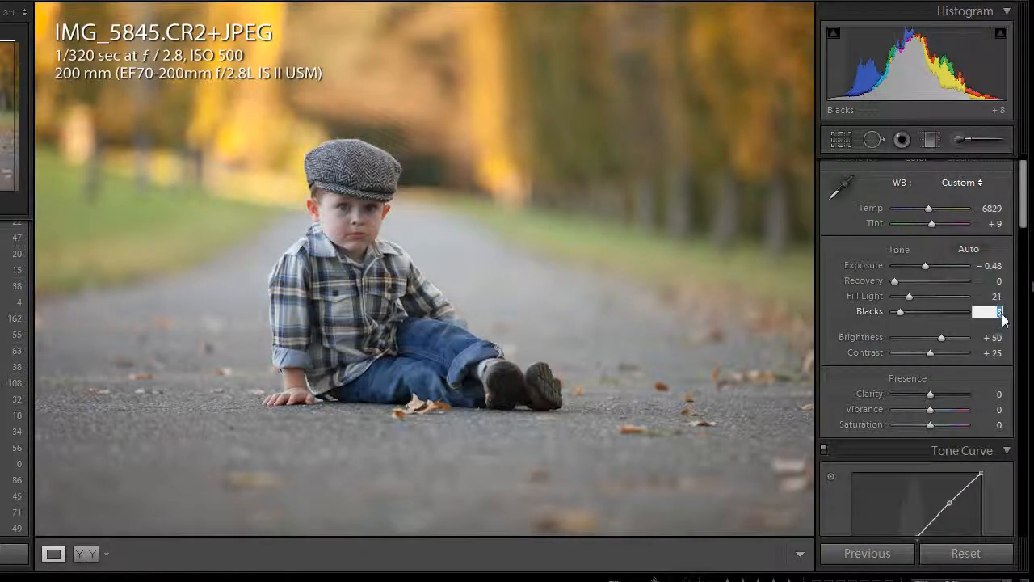
{"action": "key", "text": "Up"}
{"action": "key", "text": "Up"}
{"action": "key", "text": "Up"}
{"action": "key", "text": "Up"}
{"action": "key", "text": "Up"}
{"action": "key", "text": "Return"}
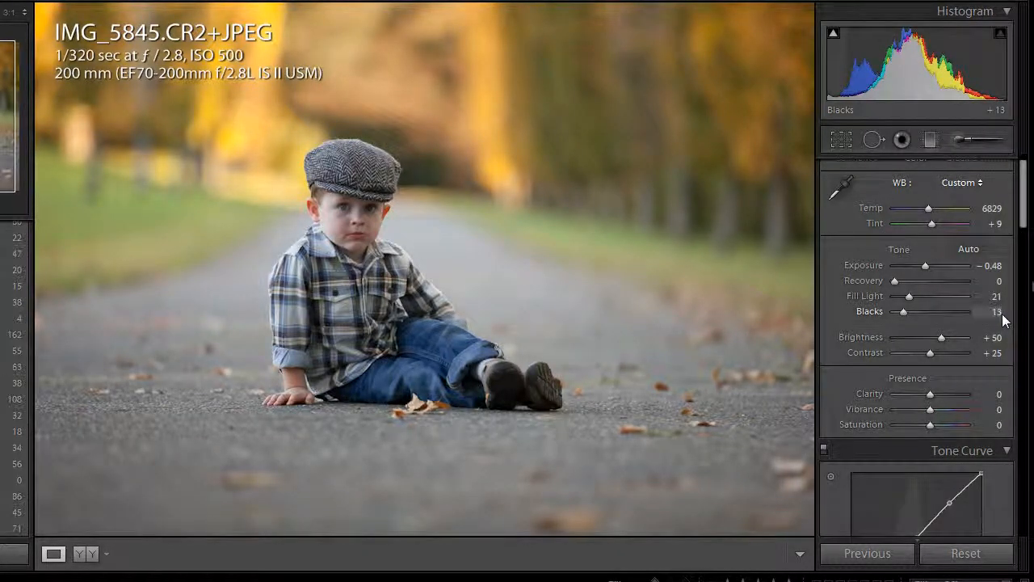
Set the photo's Brightness to +60.
{"action": "scroll", "coordinate": [1023, 218], "scroll_direction": "down", "scroll_amount": 2}
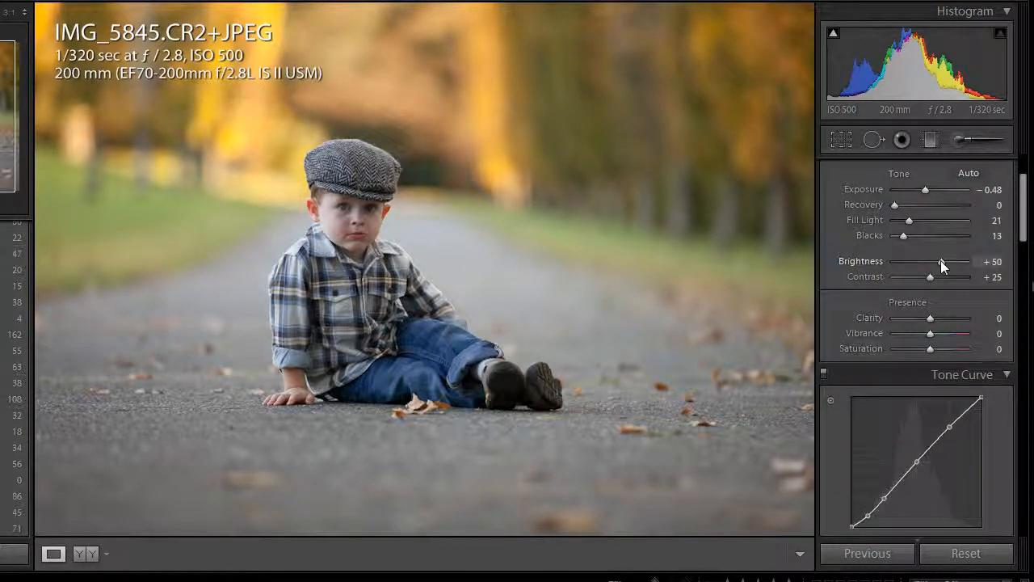
{"action": "left_click_drag", "start_coordinate": [941, 261], "coordinate": [944, 261]}
{"action": "left_click", "coordinate": [995, 261]}
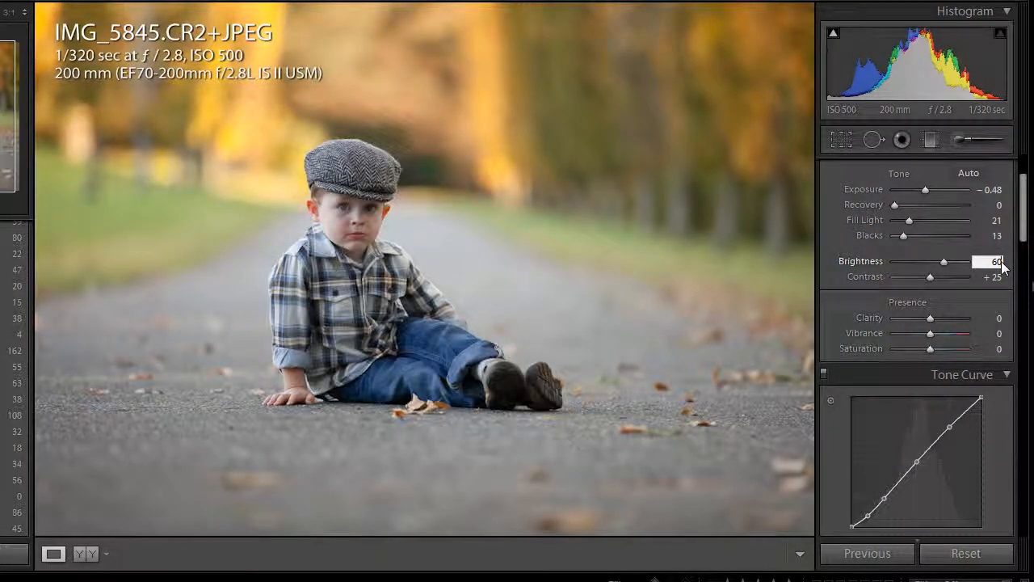
Boost the photo's color with Vibrance at +45 and Saturation at +13.
{"action": "scroll", "coordinate": [1023, 223], "scroll_direction": "down", "scroll_amount": 1}
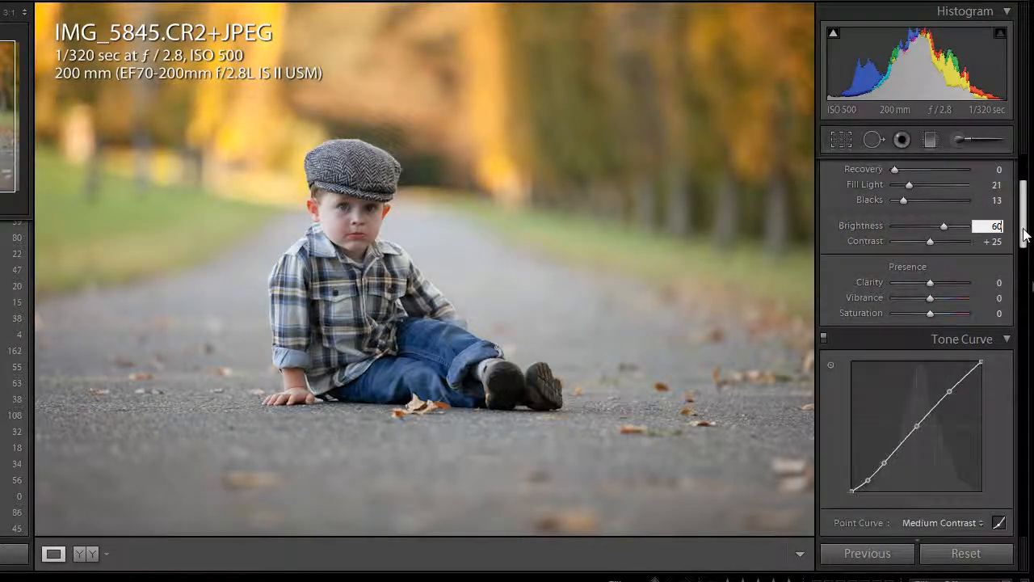
{"action": "left_click_drag", "start_coordinate": [927, 298], "coordinate": [934, 299]}
{"action": "left_click", "coordinate": [994, 299]}
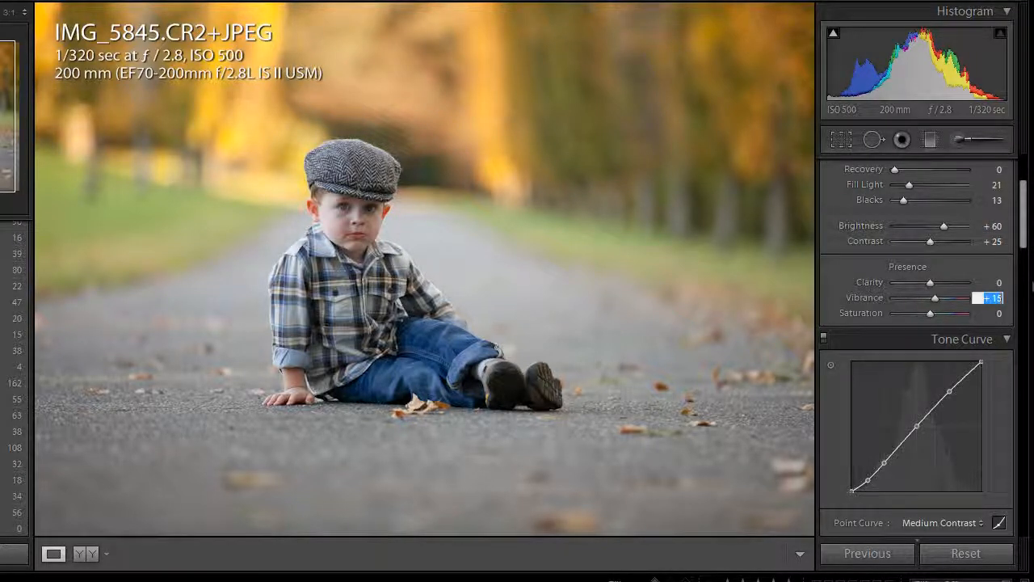
{"action": "key", "text": "shift+Up"}
{"action": "key", "text": "shift+Up"}
{"action": "key", "text": "shift+Up"}
{"action": "left_click", "coordinate": [995, 314]}
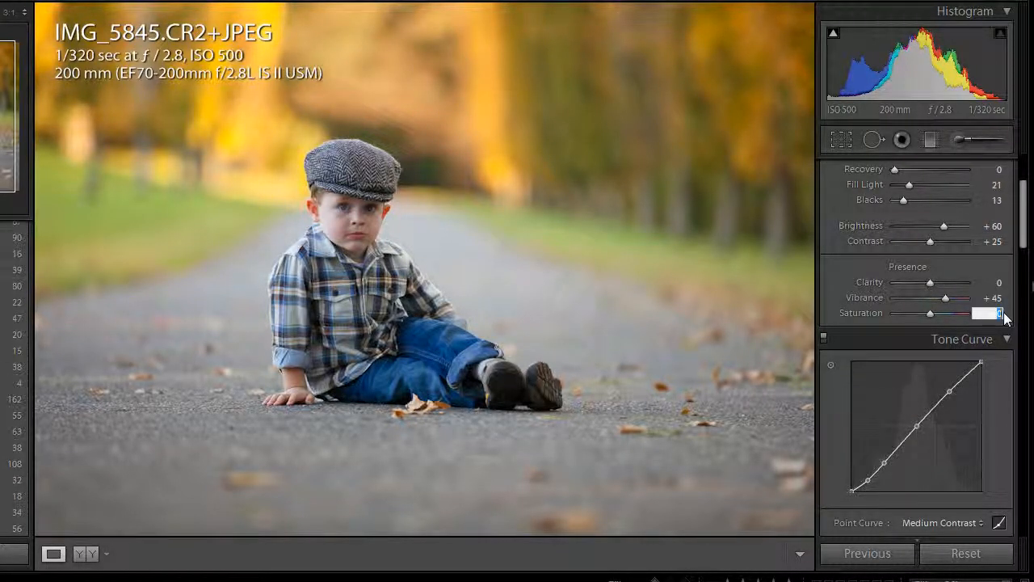
{"action": "type", "text": "13"}
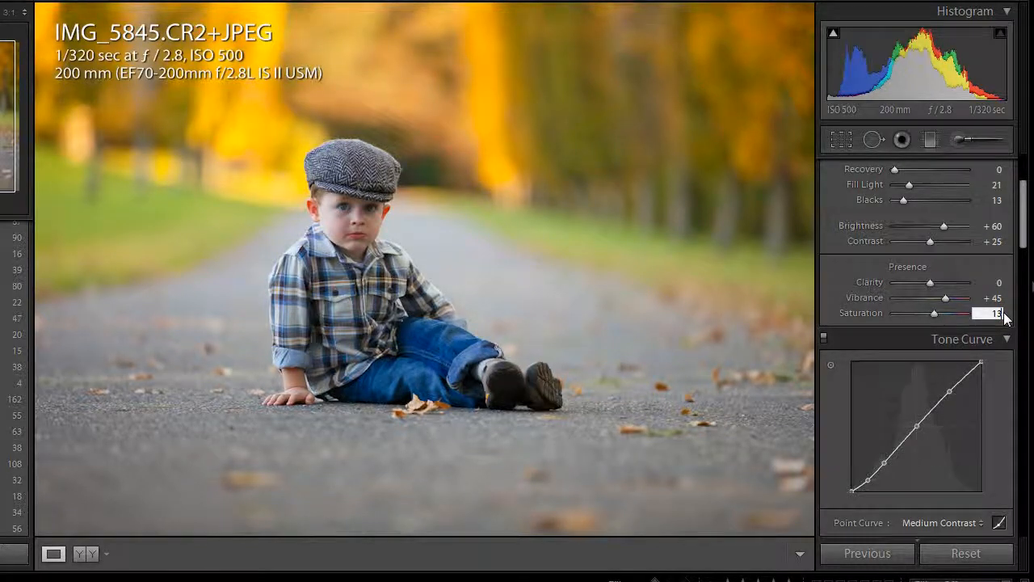
{"action": "key", "text": "Return"}
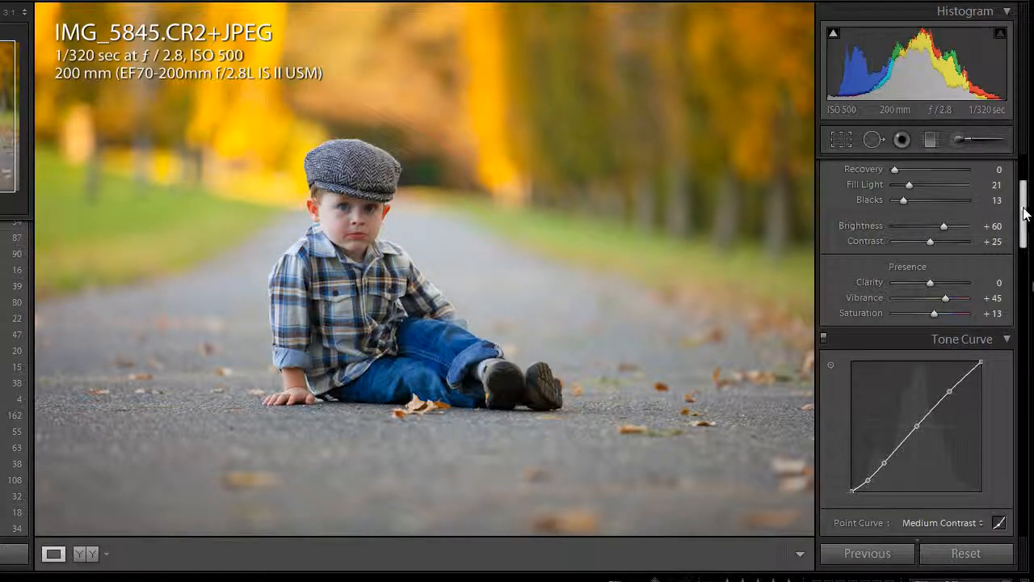
Add a point to the tone curve in the upper midtones at about 62.0 / 64.3 %.
{"action": "left_click_drag", "start_coordinate": [1025, 214], "coordinate": [1030, 238]}
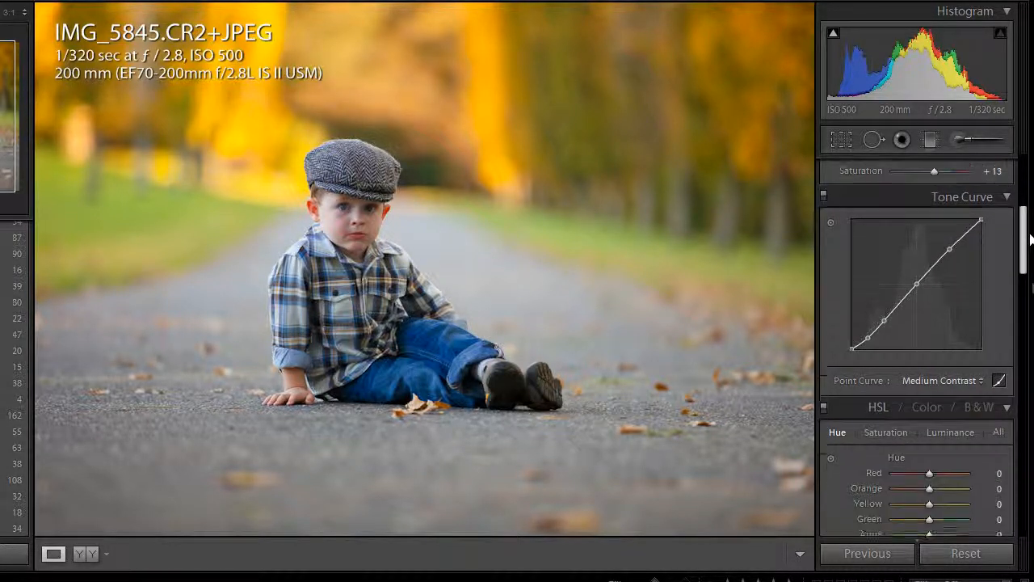
{"action": "left_click", "coordinate": [933, 268]}
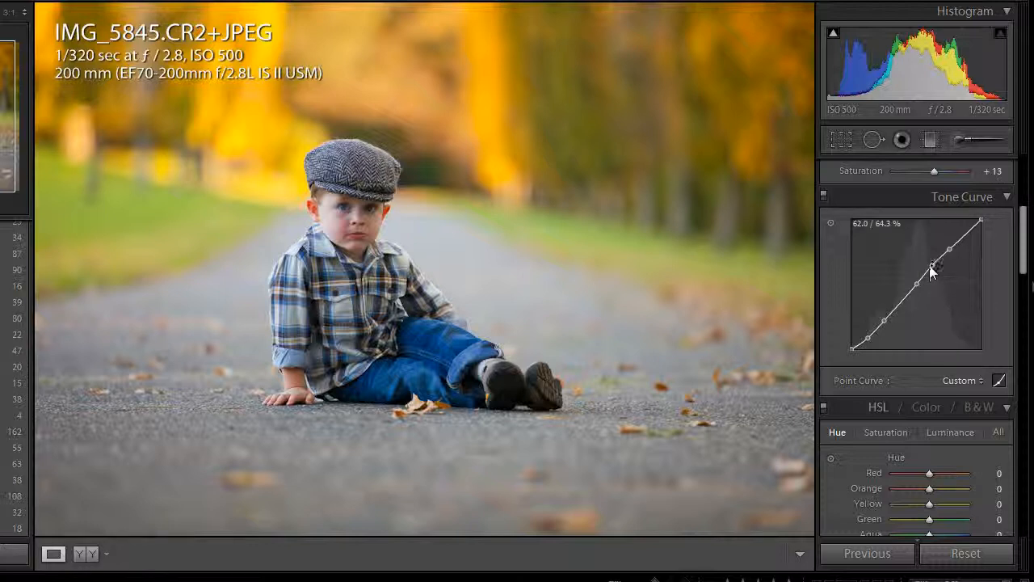
Nudge the tone curve's lowest shadow point slightly downward.
{"action": "left_click_drag", "start_coordinate": [867, 339], "coordinate": [867, 341]}
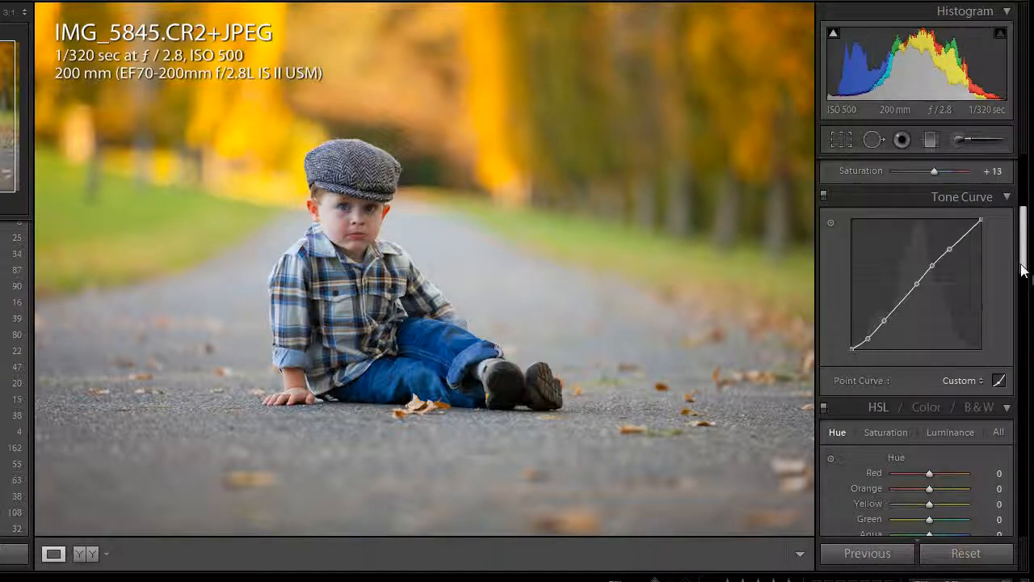
Darken the photo's edges by setting the Post-Crop Vignetting Amount to -8.
{"action": "scroll", "coordinate": [1010, 273], "scroll_direction": "down", "scroll_amount": 5}
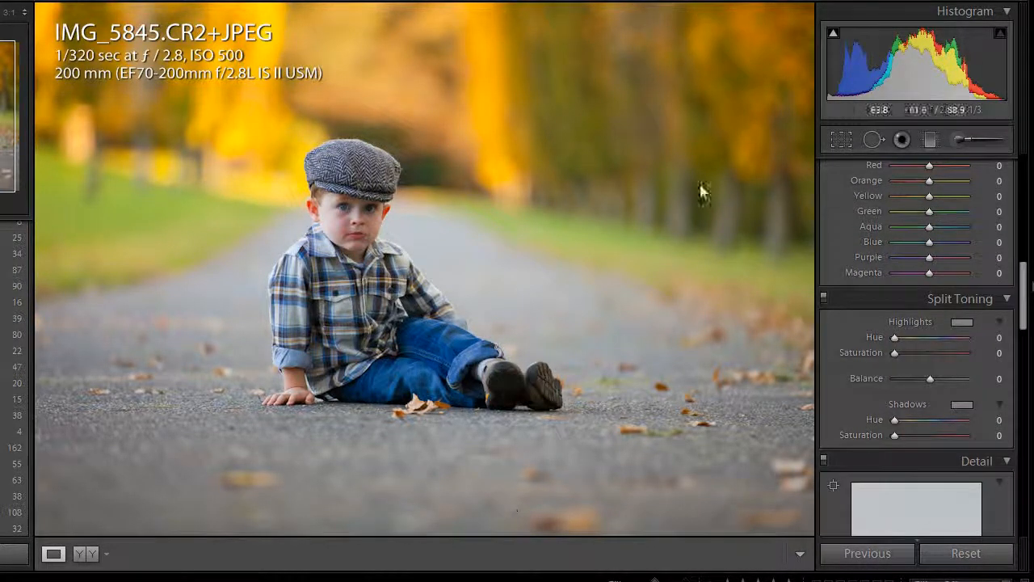
{"action": "left_click", "coordinate": [1031, 364]}
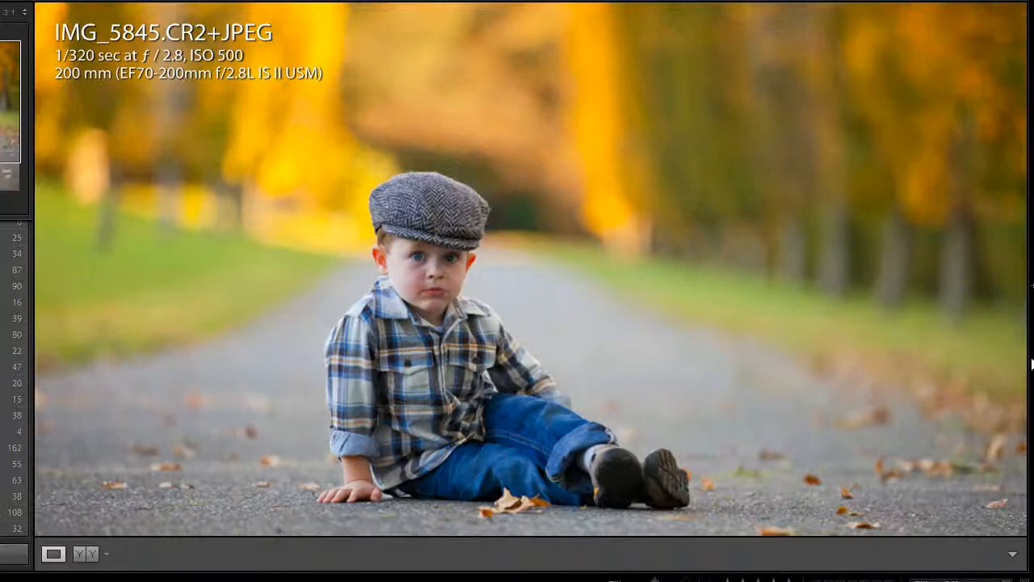
{"action": "left_click", "coordinate": [1027, 301]}
{"action": "left_click_drag", "start_coordinate": [1025, 311], "coordinate": [1025, 408]}
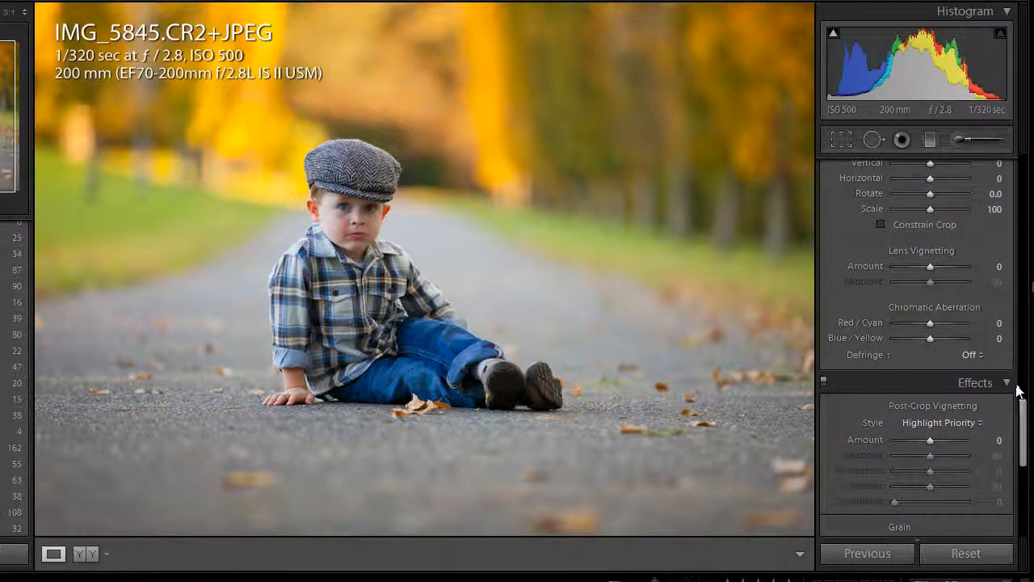
{"action": "left_click", "coordinate": [1030, 421]}
{"action": "left_click", "coordinate": [1030, 408]}
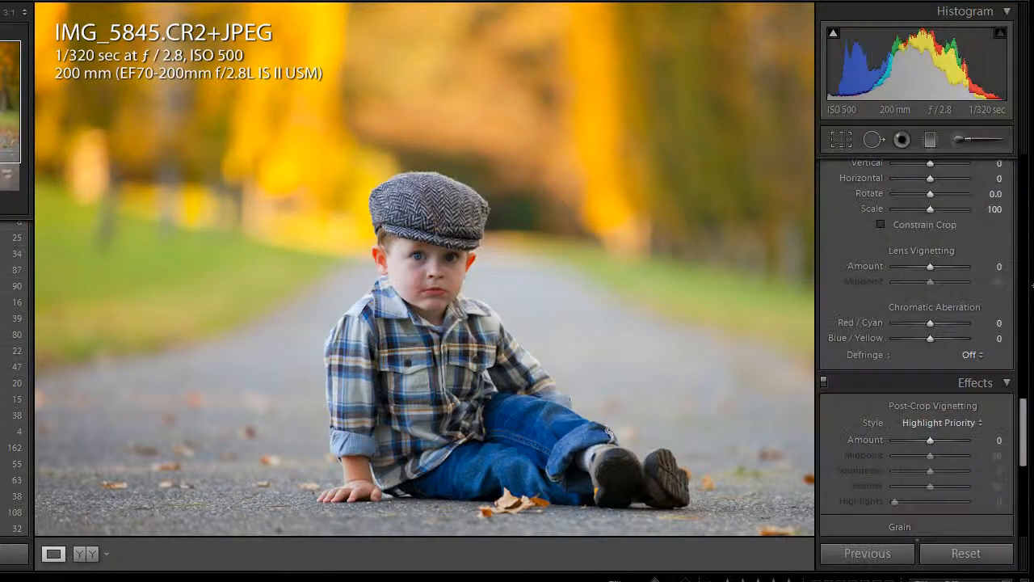
{"action": "left_click_drag", "start_coordinate": [1022, 415], "coordinate": [1023, 426]}
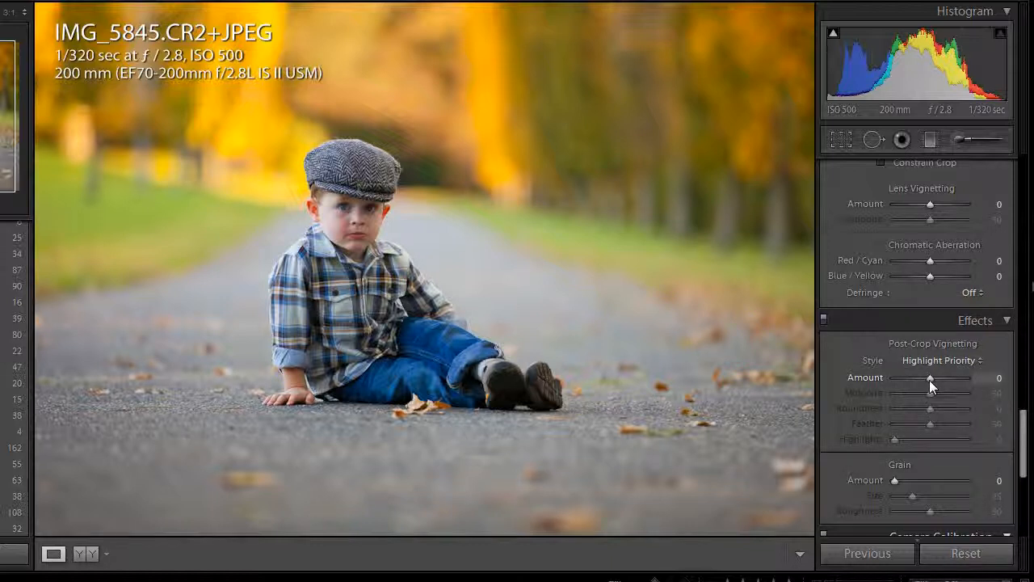
{"action": "left_click_drag", "start_coordinate": [929, 380], "coordinate": [926, 379]}
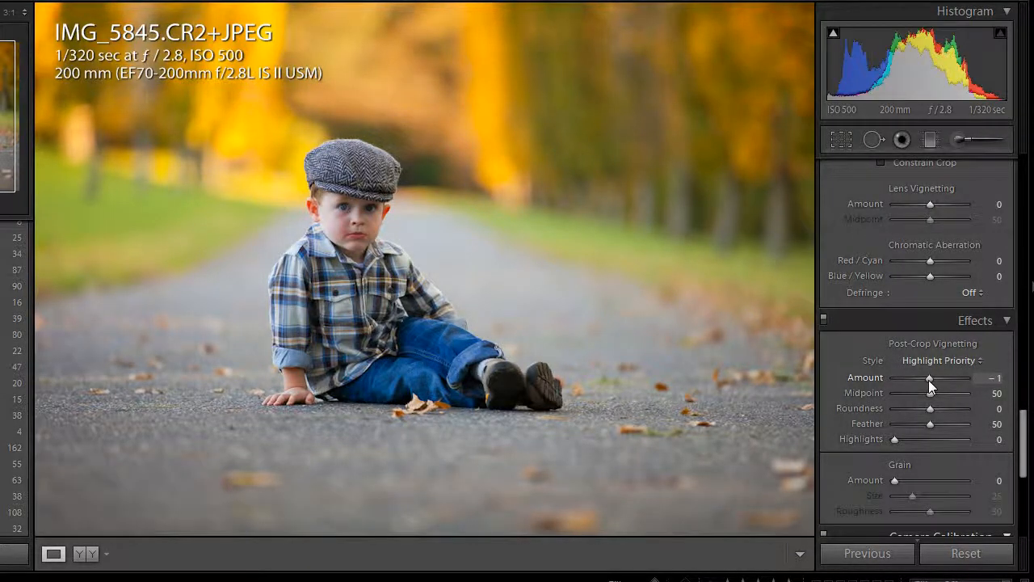
{"action": "left_click", "coordinate": [1004, 379]}
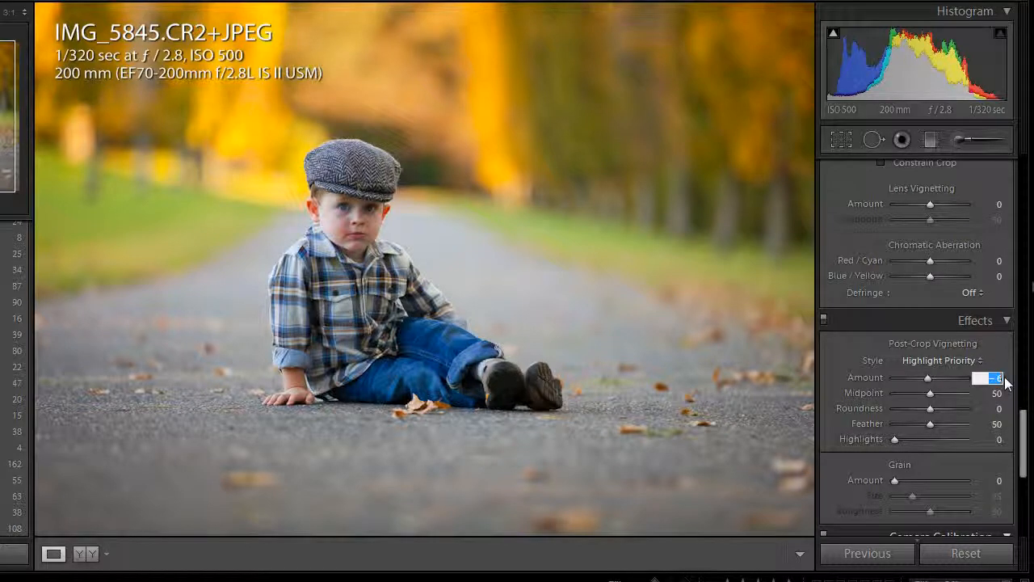
{"action": "type", "text": "-8"}
{"action": "key", "text": "Return"}
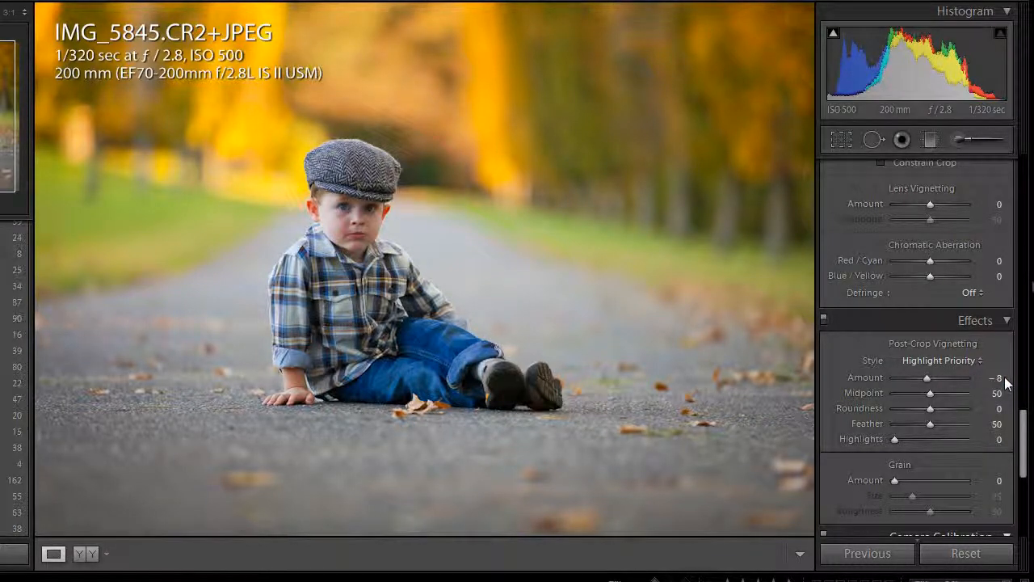
Set the Midpoint of the Post-Crop Vignetting to 57.
{"action": "left_click", "coordinate": [999, 394]}
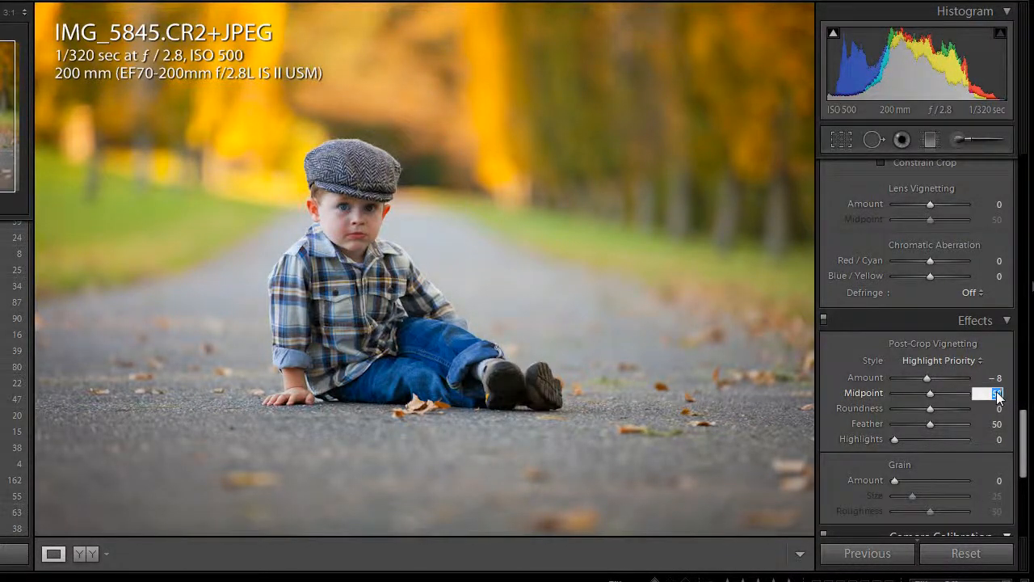
{"action": "key", "text": "Up"}
{"action": "key", "text": "Up"}
{"action": "key", "text": "Up"}
{"action": "key", "text": "Up"}
{"action": "key", "text": "Up"}
{"action": "key", "text": "Up"}
{"action": "key", "text": "Up"}
{"action": "key", "text": "Return"}
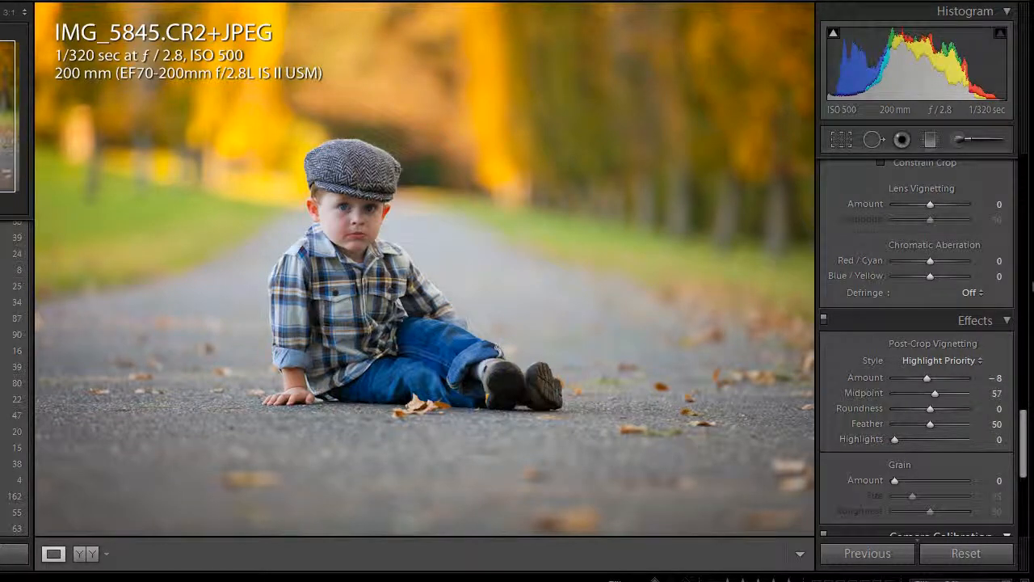
Activate the Adjustment Brush with the Dodge (Lighten) effect.
{"action": "left_click_drag", "start_coordinate": [1023, 444], "coordinate": [1026, 139]}
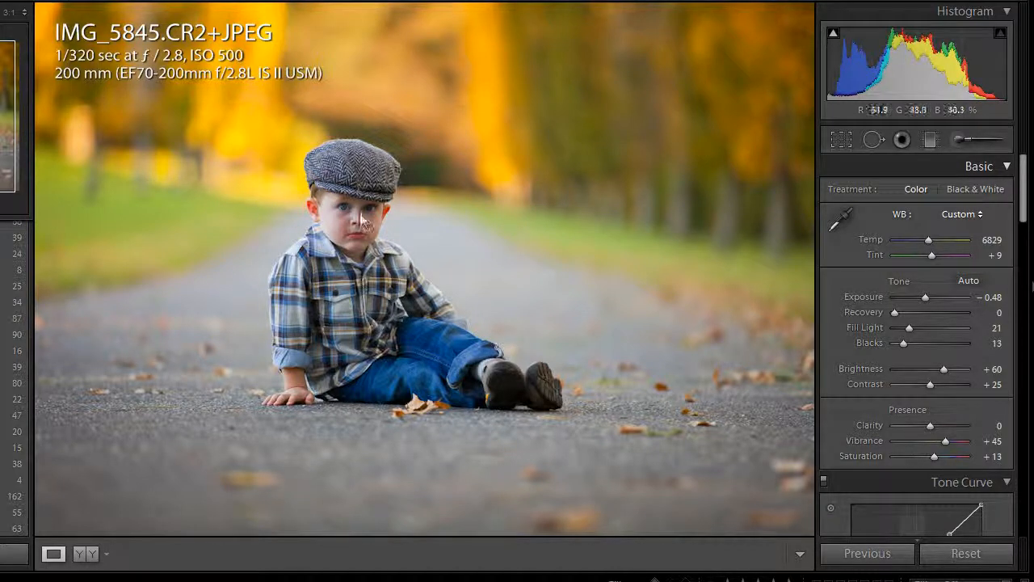
{"action": "left_click", "coordinate": [958, 142]}
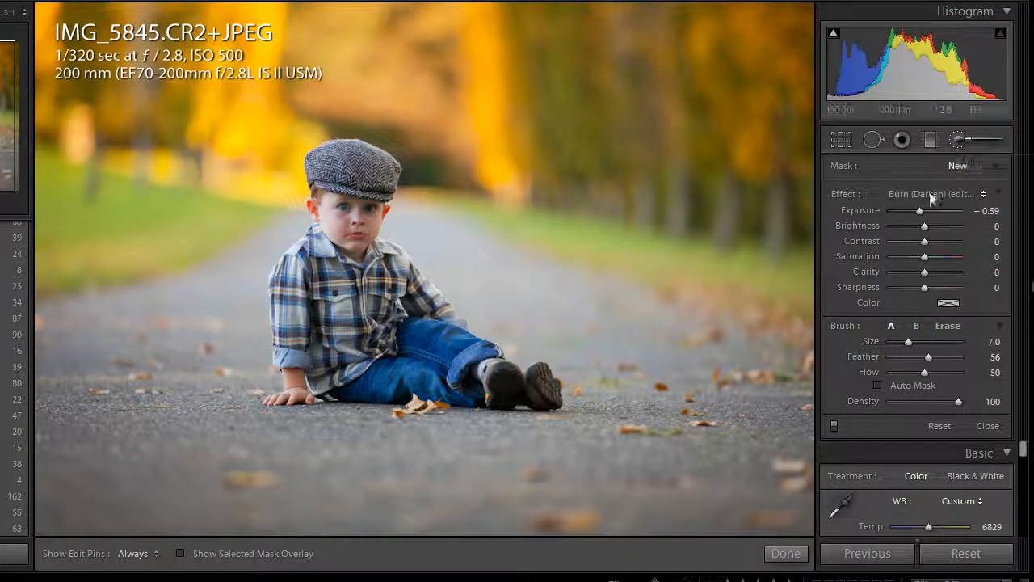
{"action": "left_click", "coordinate": [929, 194]}
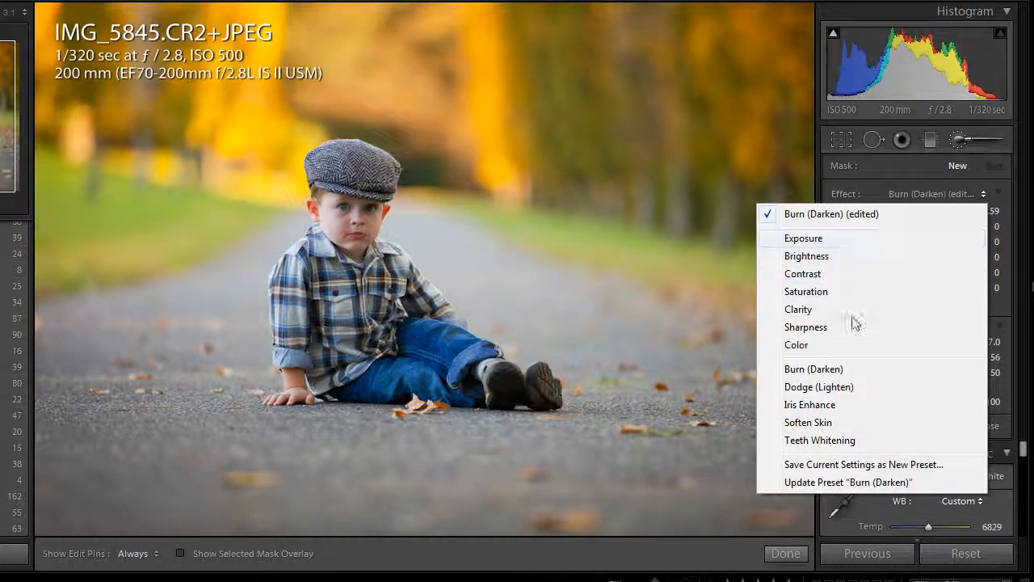
{"action": "left_click", "coordinate": [832, 386]}
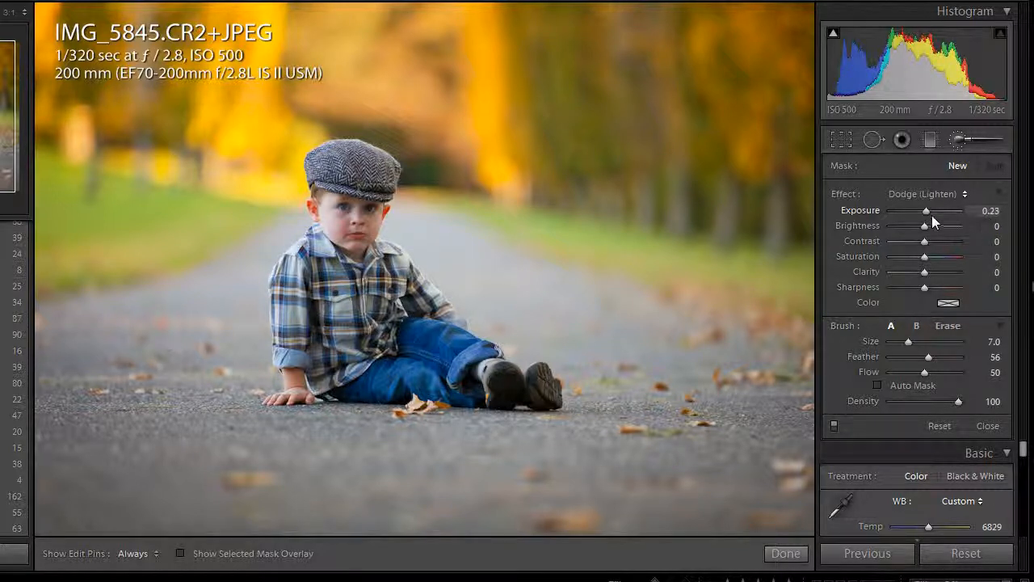
Configure the dodge brush with Exposure 0.39, Brightness 45 and Saturation 5.
{"action": "left_click_drag", "start_coordinate": [925, 211], "coordinate": [928, 210]}
{"action": "left_click", "coordinate": [989, 210]}
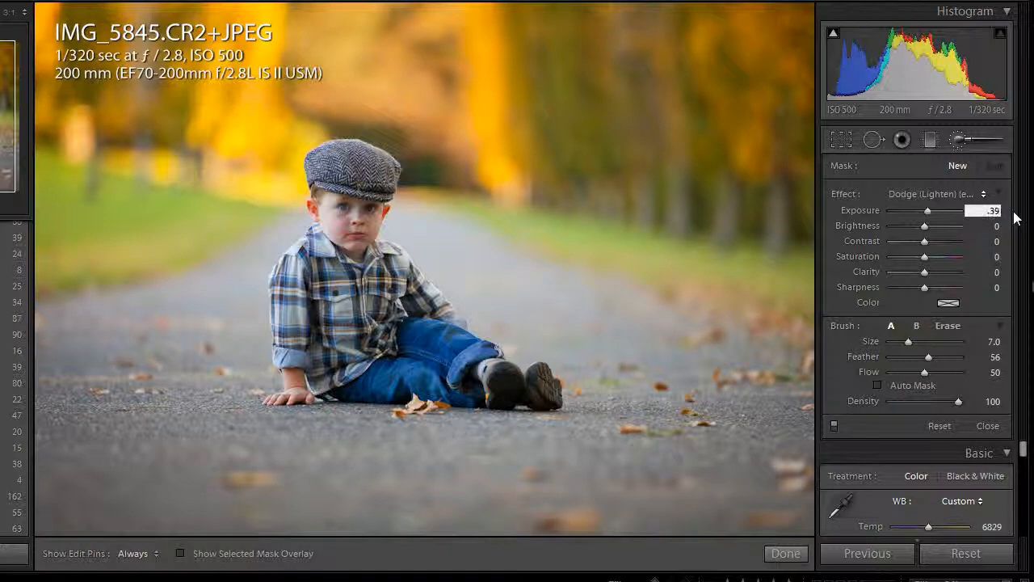
{"action": "key", "text": "Tab"}
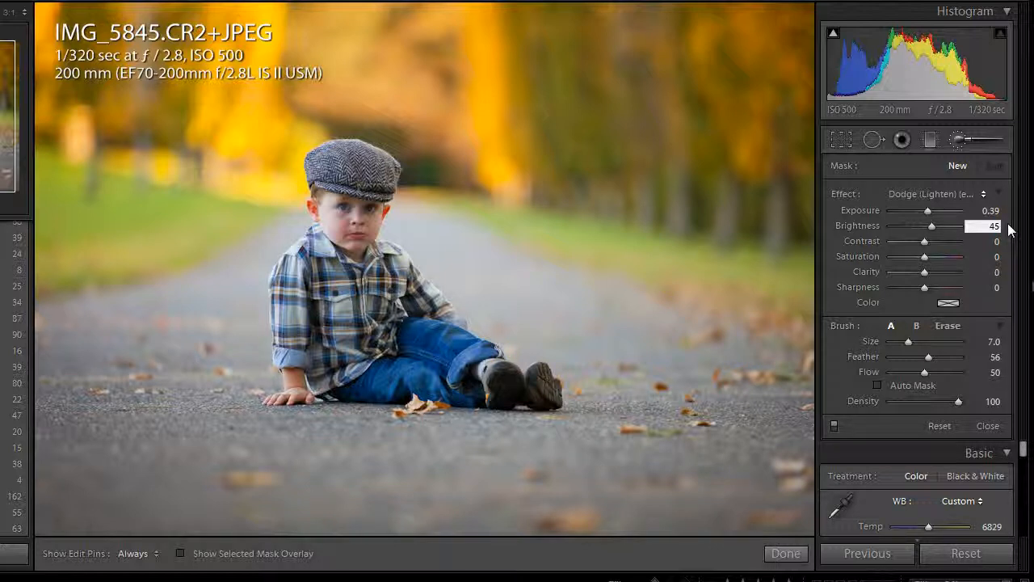
{"action": "key", "text": "Return"}
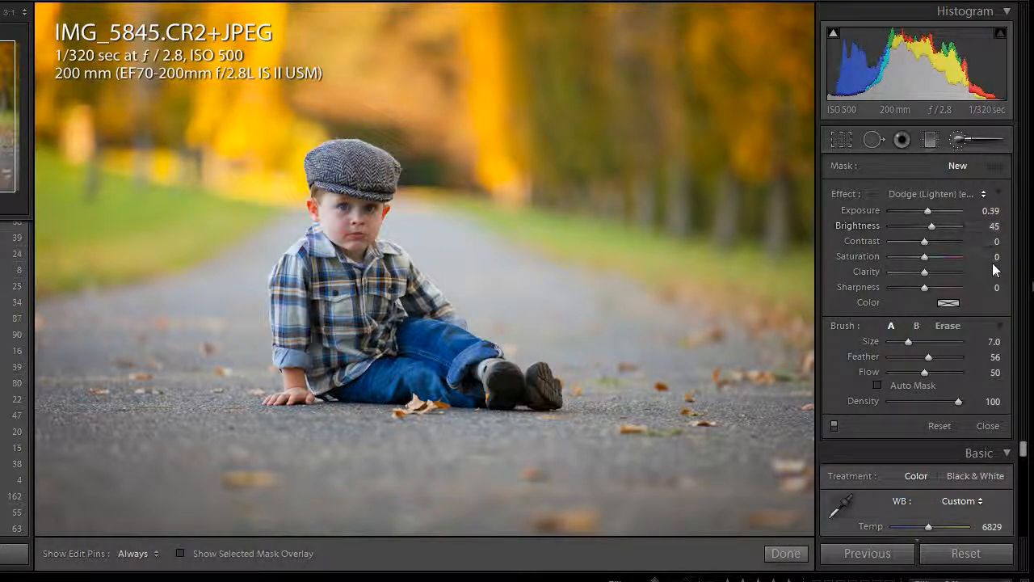
{"action": "left_click", "coordinate": [997, 258]}
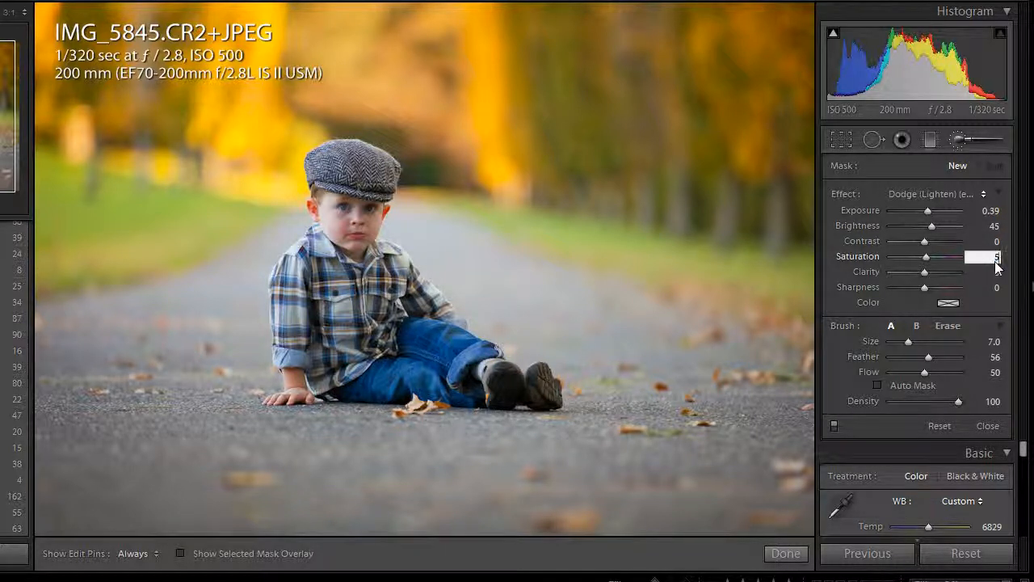
{"action": "key", "text": "Return"}
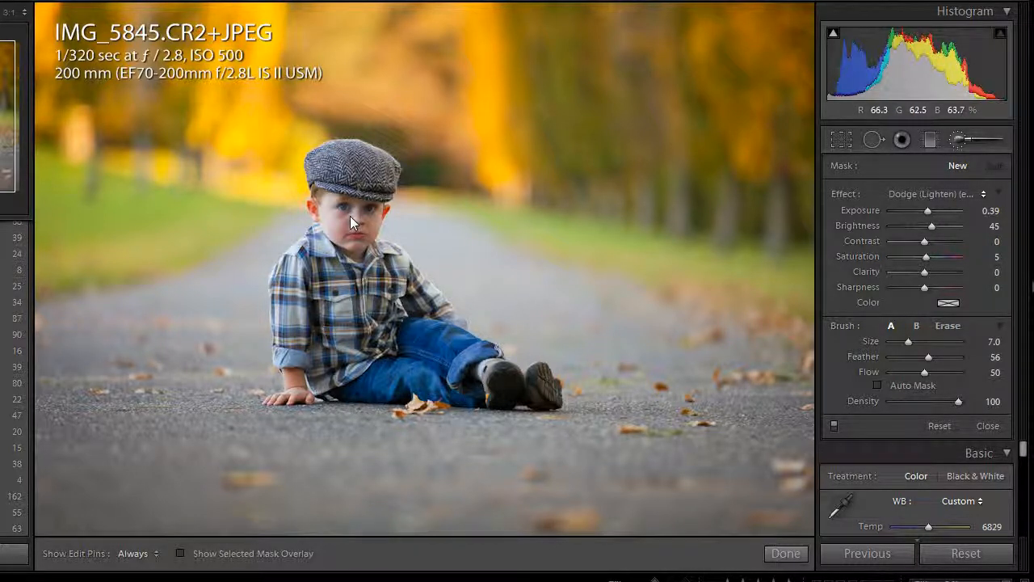
Paint the lightening adjustment over the boy's face and show the selected mask overlay.
{"action": "key", "text": "h"}
{"action": "mouse_move", "coordinate": [358, 238]}
{"action": "left_mouse_down"}
{"action": "mouse_move", "coordinate": [335, 205]}
{"action": "mouse_move", "coordinate": [377, 214]}
{"action": "mouse_move", "coordinate": [353, 244]}
{"action": "mouse_move", "coordinate": [376, 219]}
{"action": "mouse_move", "coordinate": [344, 206]}
{"action": "mouse_move", "coordinate": [353, 240]}
{"action": "mouse_move", "coordinate": [349, 228]}
{"action": "mouse_move", "coordinate": [370, 220]}
{"action": "mouse_move", "coordinate": [341, 210]}
{"action": "mouse_move", "coordinate": [348, 243]}
{"action": "mouse_move", "coordinate": [348, 214]}
{"action": "left_mouse_up"}
{"action": "key", "text": "o"}
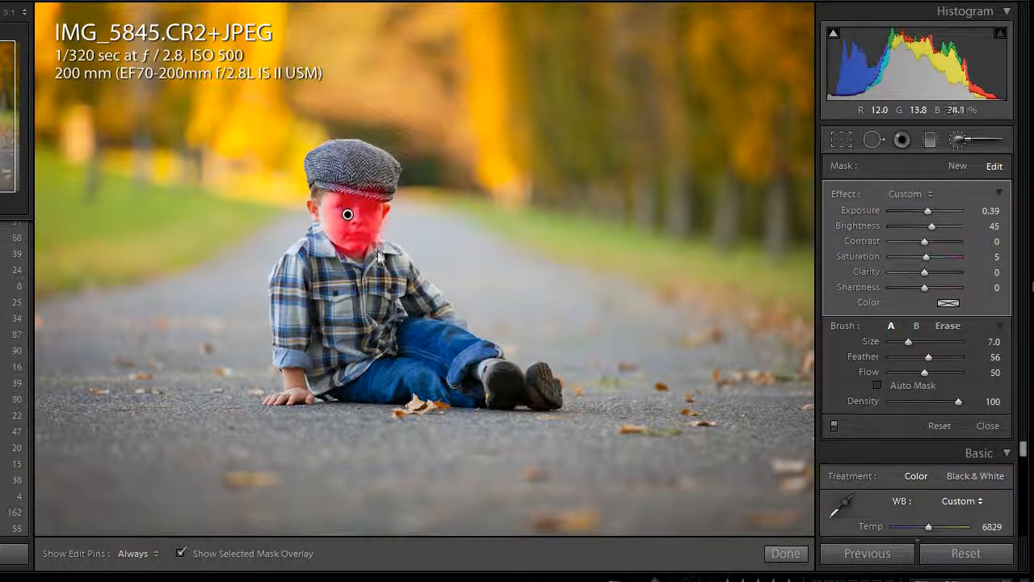
Erase the lightening mask from the boy's already bright outer cheek, checking it close up, and turn the mask overlay off.
{"action": "key", "text": "z"}
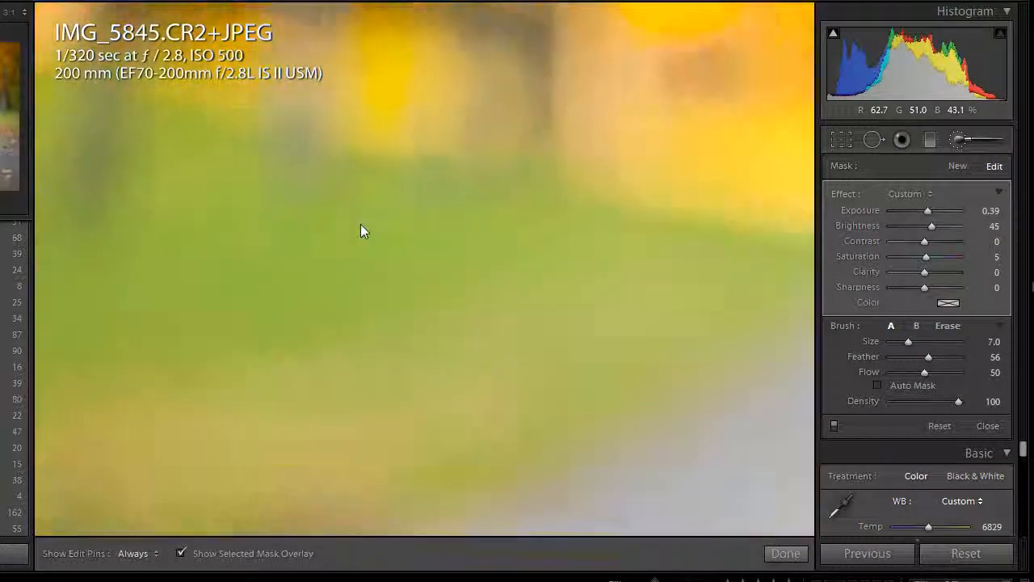
{"action": "left_click_drag", "start_coordinate": [686, 242], "coordinate": [356, 173]}
{"action": "left_click_drag", "start_coordinate": [659, 212], "coordinate": [339, 193]}
{"action": "left_click_drag", "start_coordinate": [719, 231], "coordinate": [370, 196]}
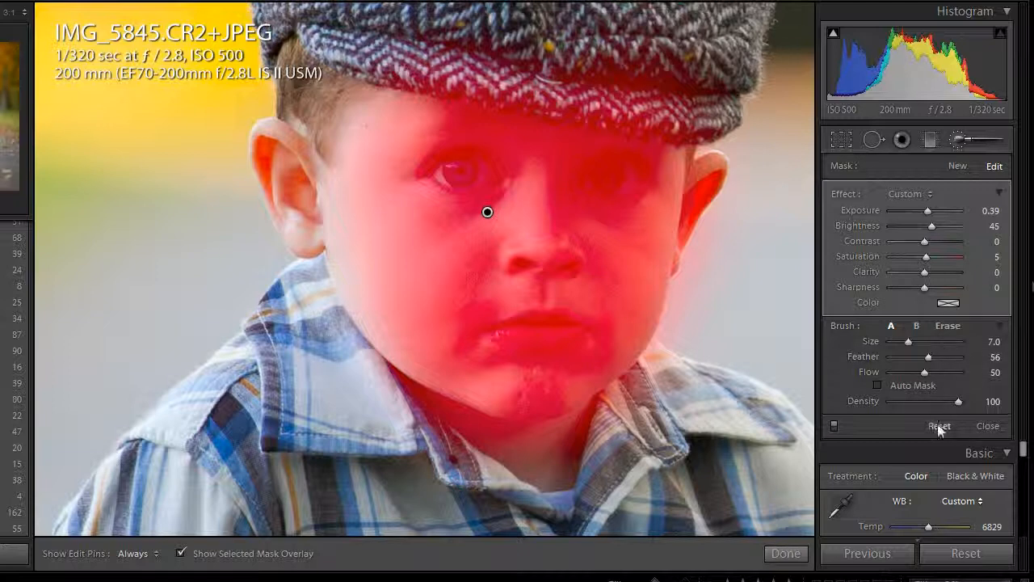
{"action": "left_click", "coordinate": [947, 325]}
{"action": "key", "text": "h"}
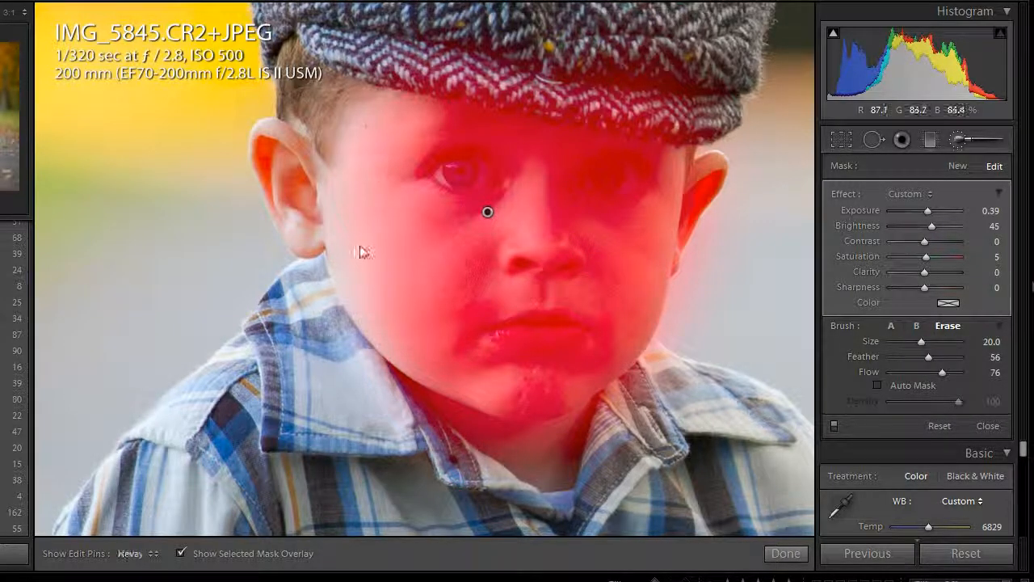
{"action": "key", "text": "h"}
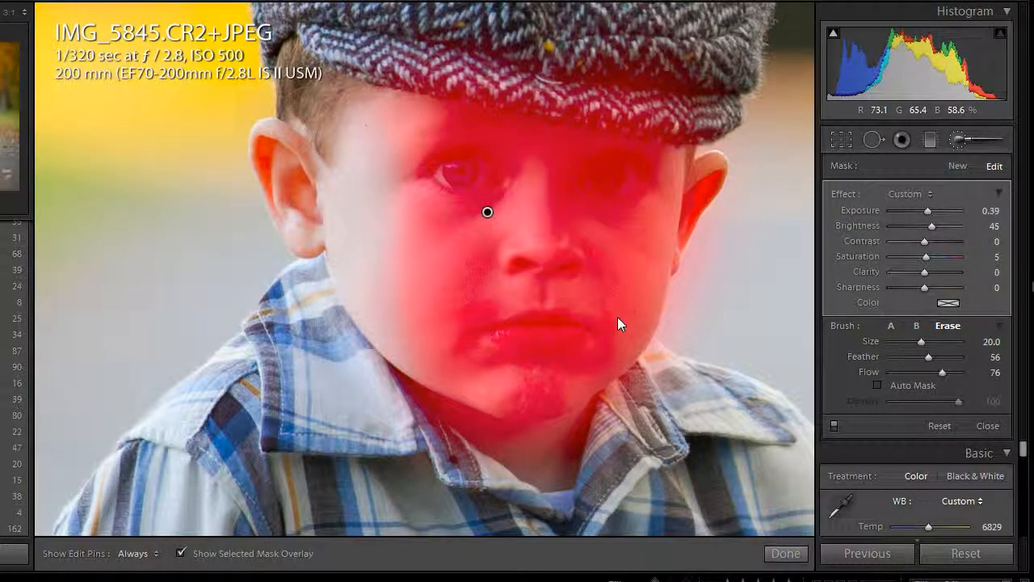
{"action": "key", "text": "o"}
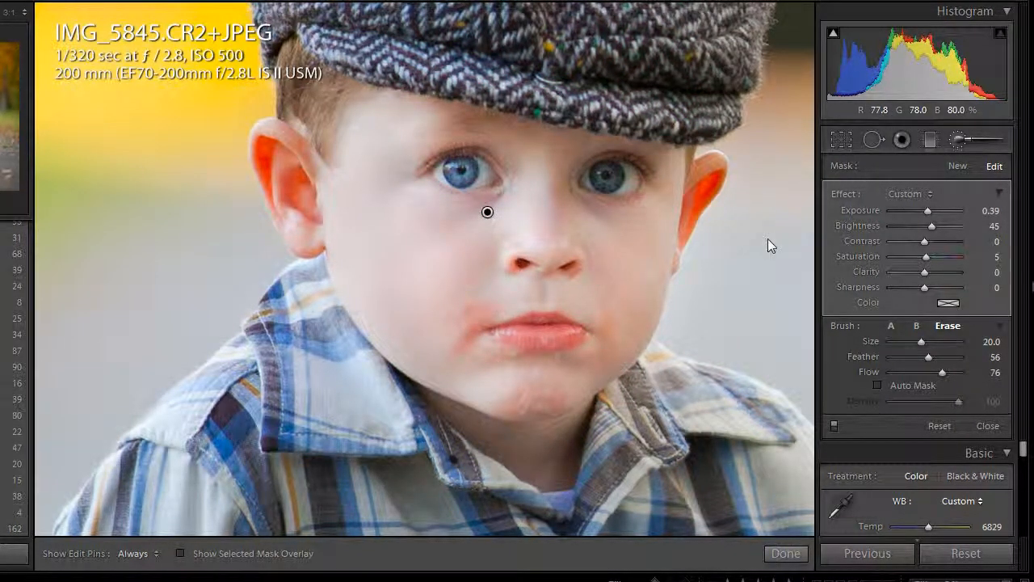
{"action": "key", "text": "z"}
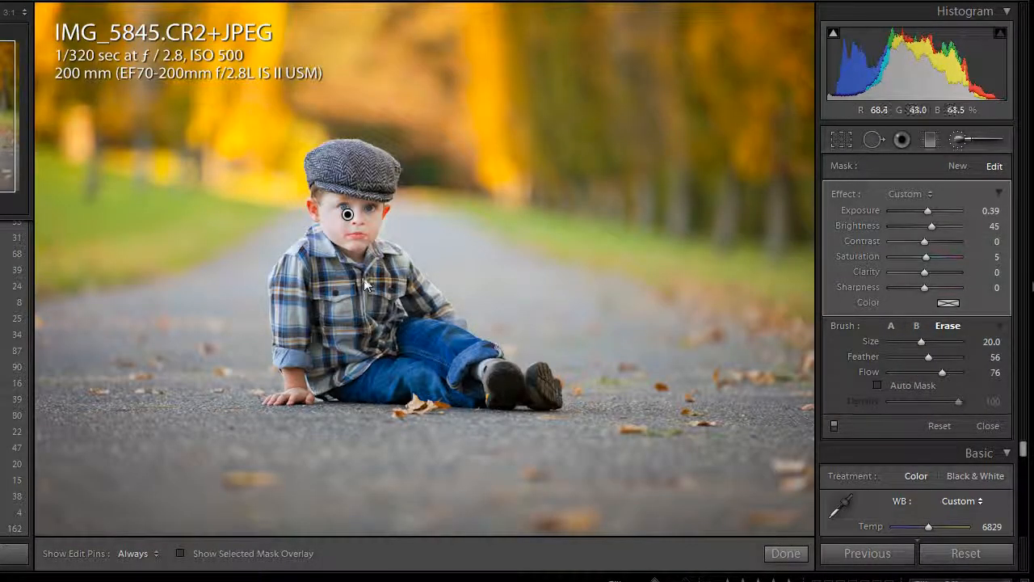
Reduce the erase brush size to 2.0 and hide the edit pin on the boy's face.
{"action": "scroll", "coordinate": [364, 284], "scroll_direction": "up", "scroll_amount": 1}
{"action": "key", "text": "h"}
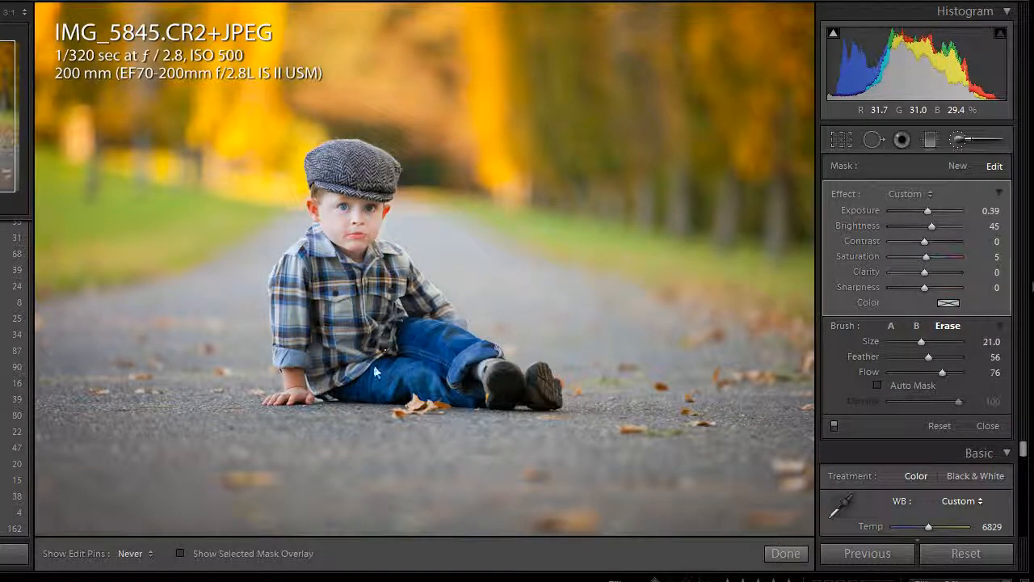
{"action": "key", "text": "h"}
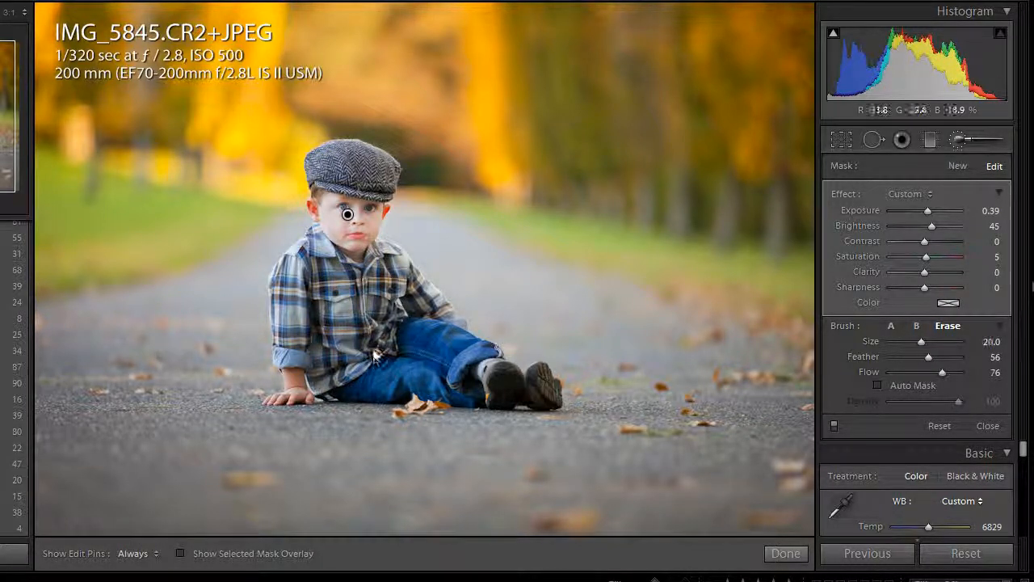
{"action": "scroll", "coordinate": [355, 357], "scroll_direction": "down", "scroll_amount": 2}
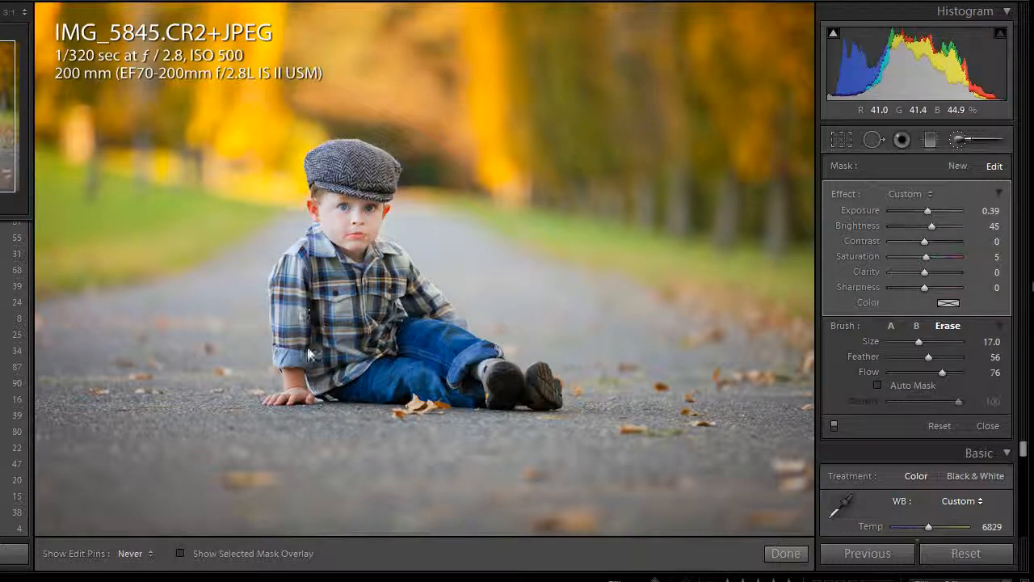
{"action": "key", "text": "h"}
{"action": "scroll", "coordinate": [304, 382], "scroll_direction": "down", "scroll_amount": 4}
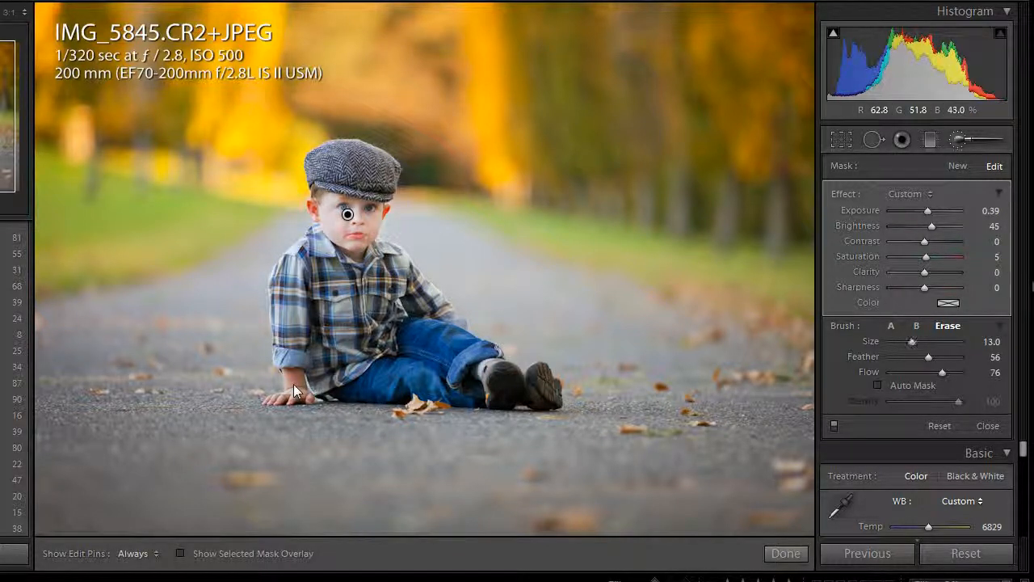
{"action": "scroll", "coordinate": [293, 384], "scroll_direction": "down", "scroll_amount": 4}
{"action": "key", "text": "h"}
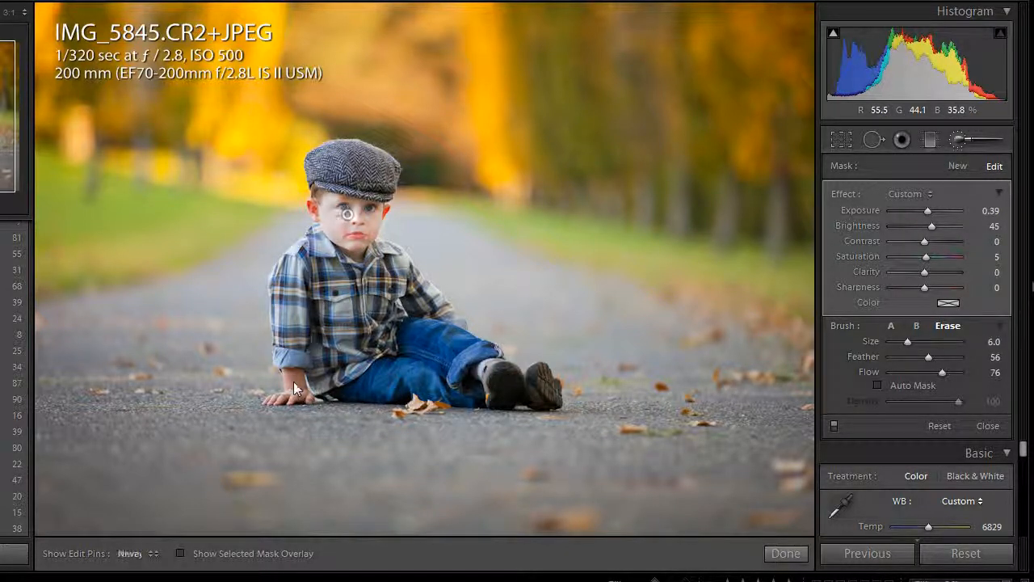
{"action": "key", "text": "h"}
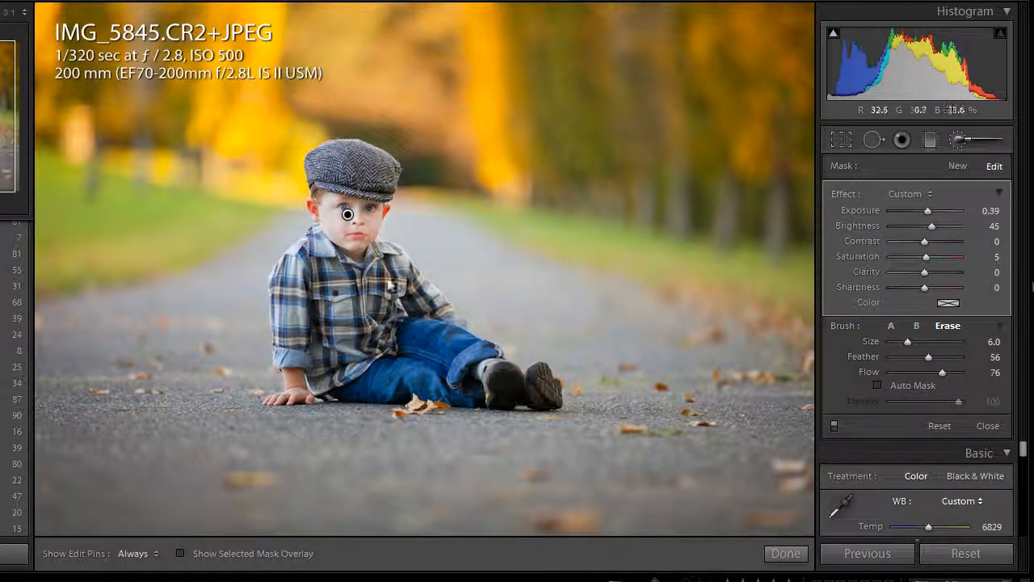
{"action": "key", "text": "h"}
{"action": "key", "text": "h"}
{"action": "scroll", "coordinate": [326, 214], "scroll_direction": "down", "scroll_amount": 4}
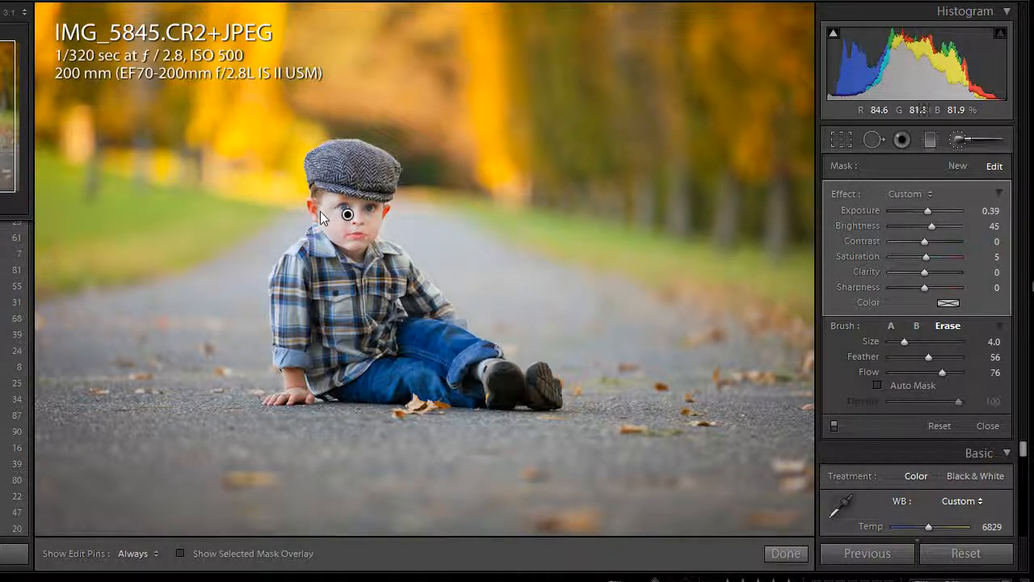
{"action": "key", "text": "h"}
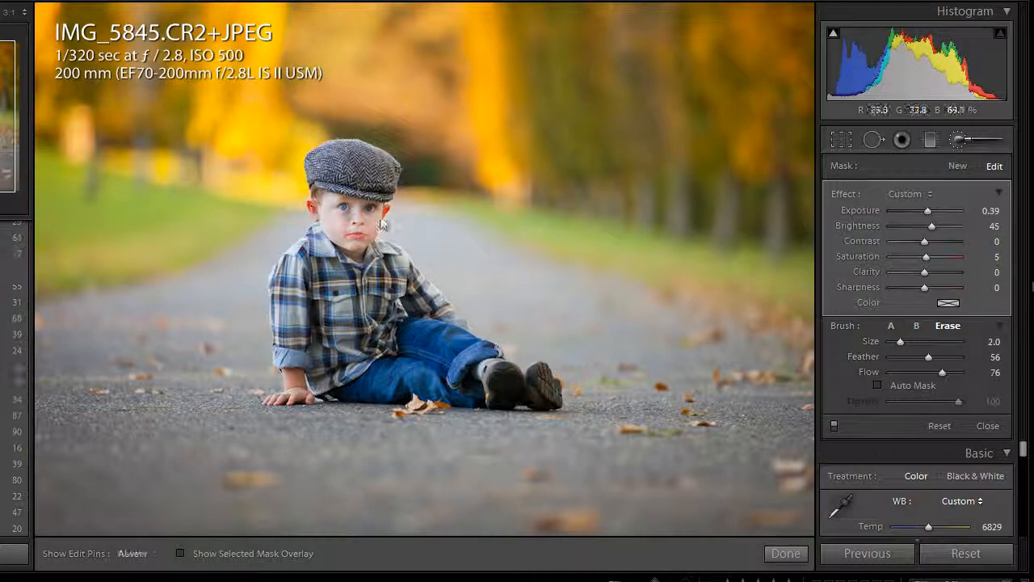
Lighten the boy's eyes close up with a new dodge adjustment, using brush size 1.0 and hidden edit pins.
{"action": "key", "text": "h"}
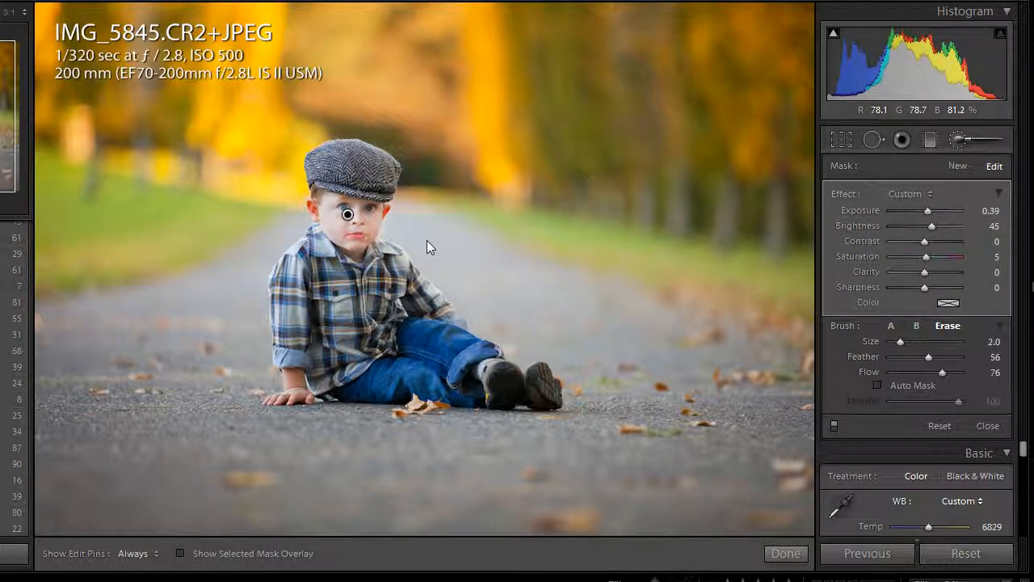
{"action": "key", "text": "z"}
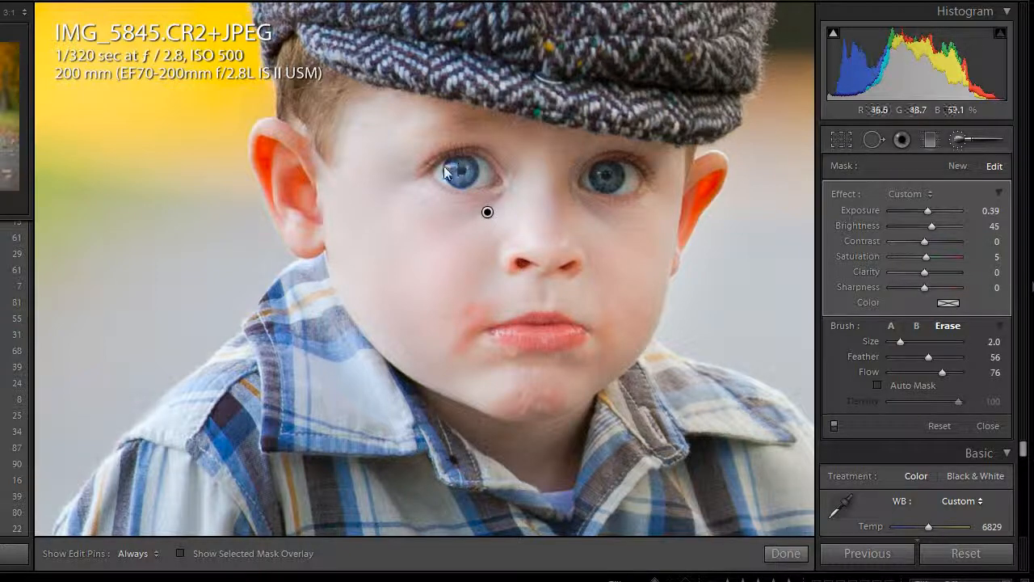
{"action": "left_click", "coordinate": [954, 166]}
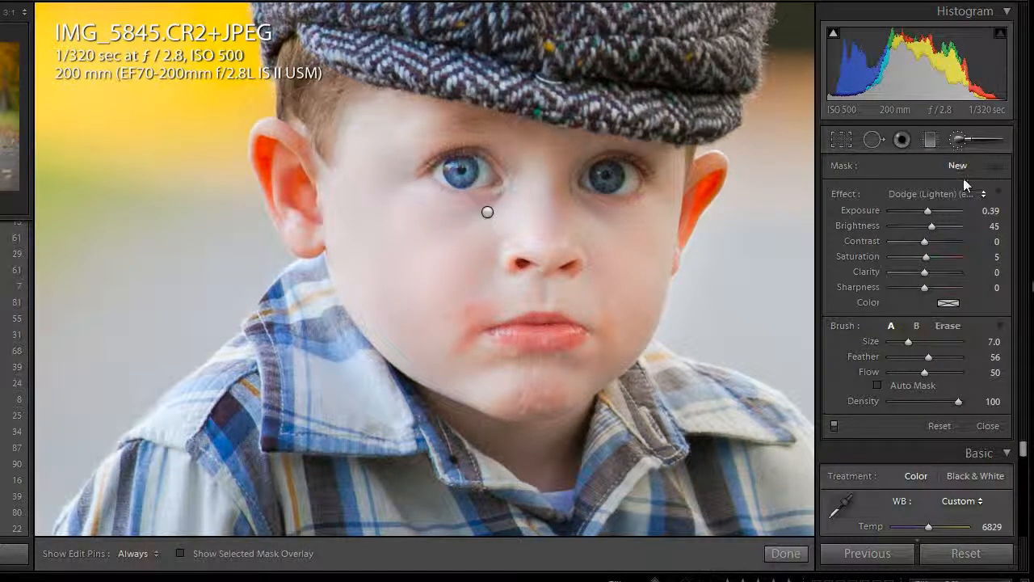
{"action": "left_click", "coordinate": [913, 197]}
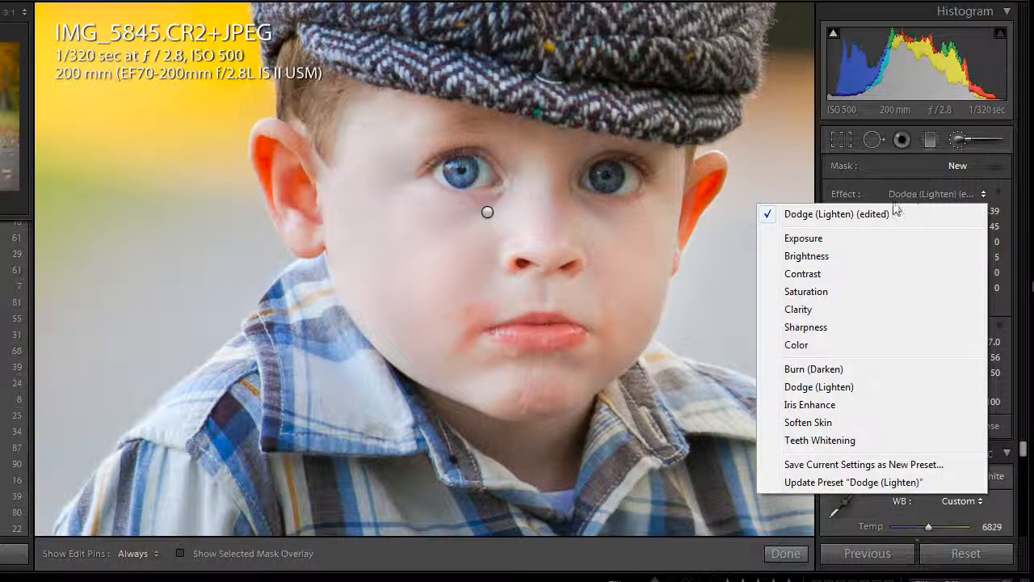
{"action": "left_click", "coordinate": [895, 211]}
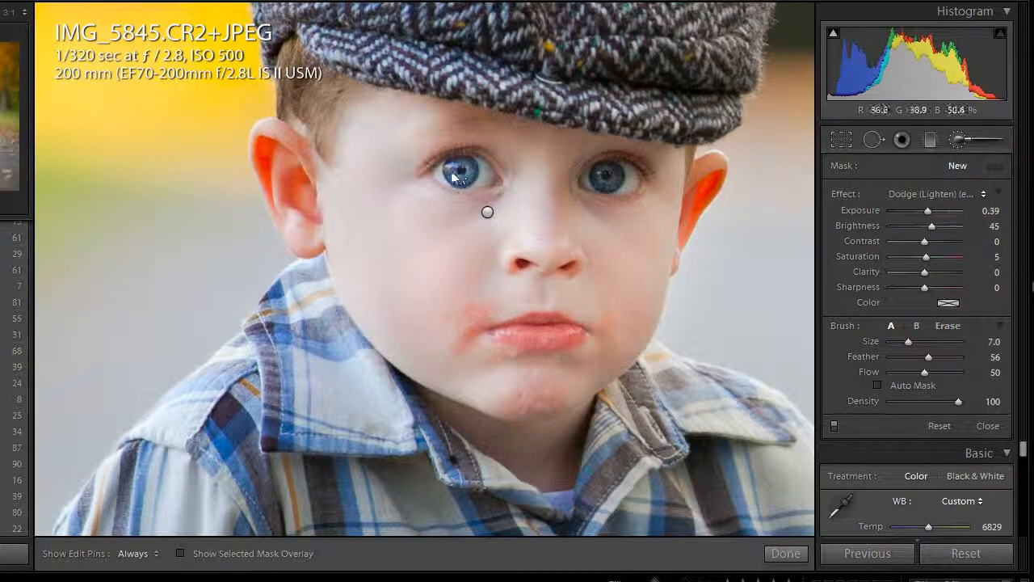
{"action": "scroll", "coordinate": [453, 176], "scroll_direction": "down", "scroll_amount": 6}
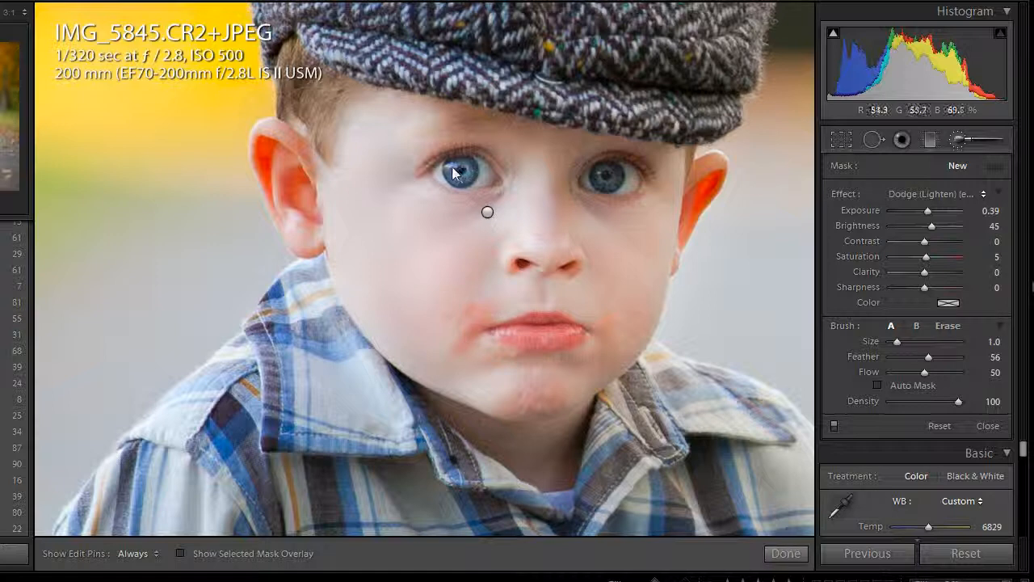
{"action": "key", "text": "h"}
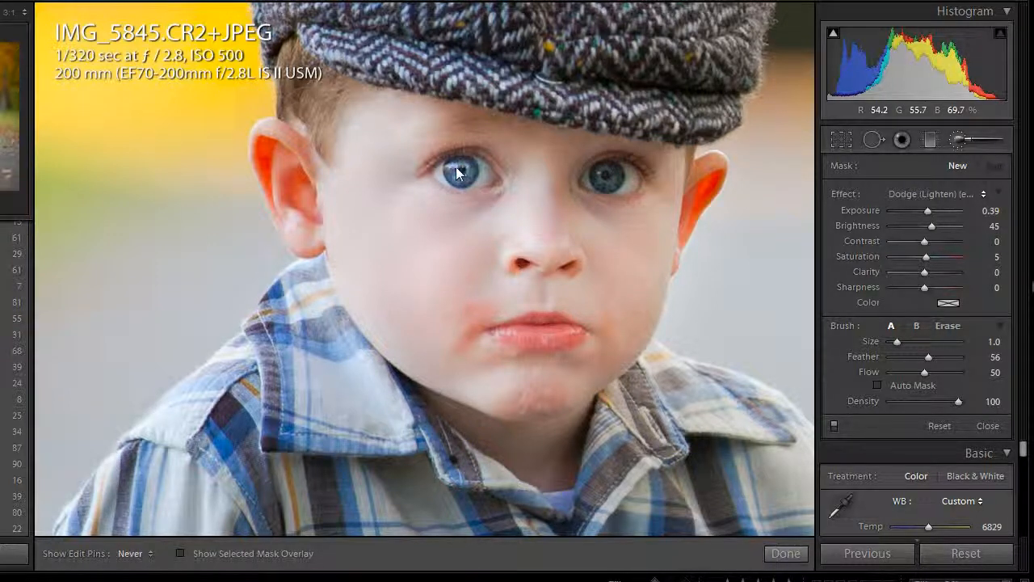
{"action": "key", "text": "h"}
{"action": "key", "text": "h"}
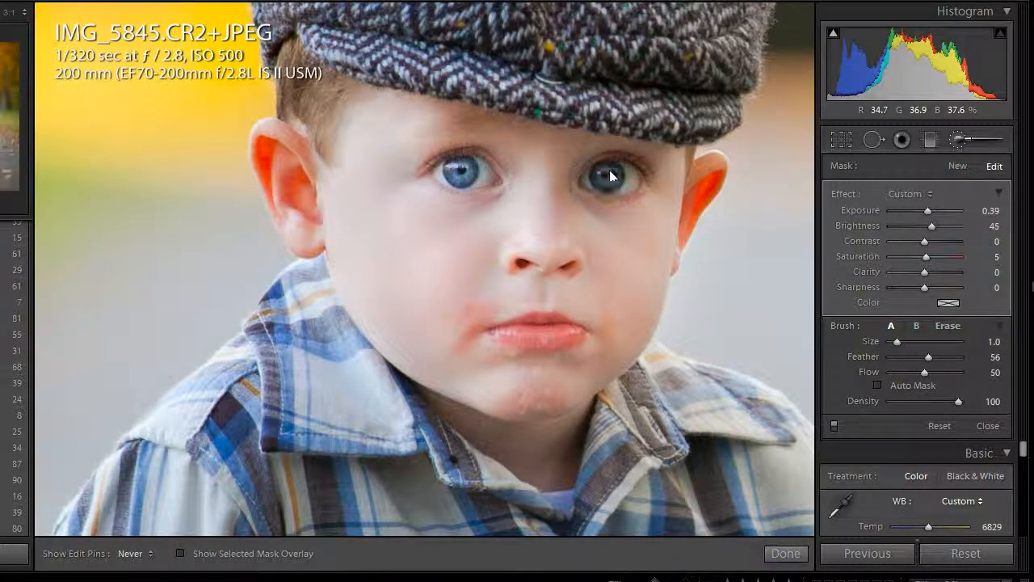
Set up a new Burn (Darken) adjustment with Exposure −0.68.
{"action": "key", "text": "h"}
{"action": "left_click", "coordinate": [957, 168]}
{"action": "left_click", "coordinate": [920, 196]}
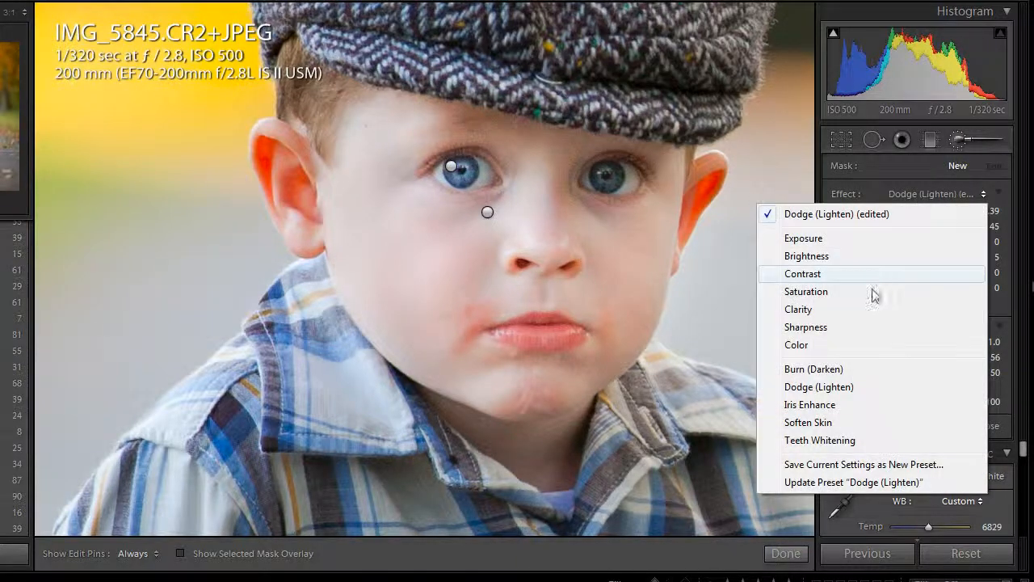
{"action": "left_click", "coordinate": [844, 369]}
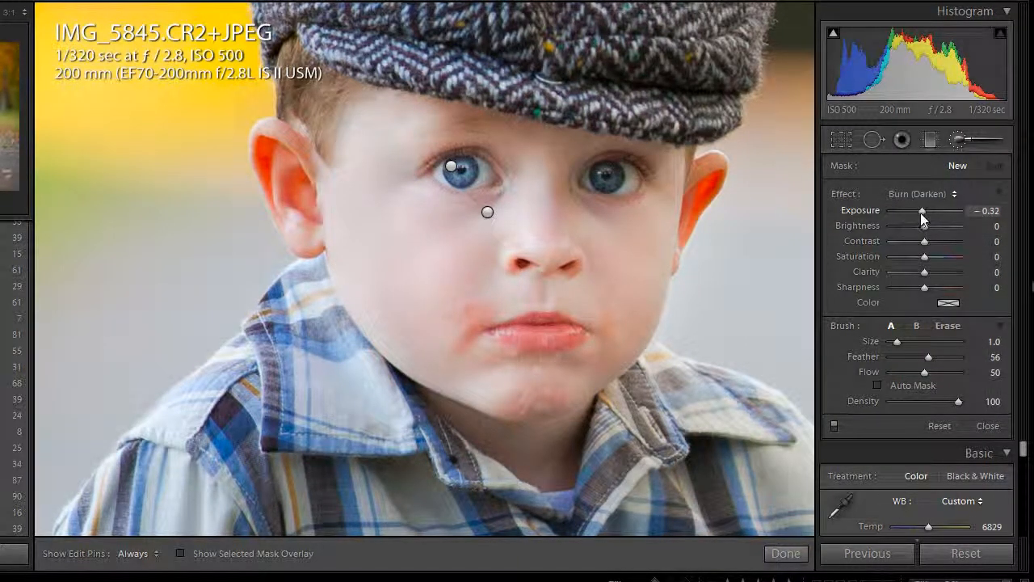
{"action": "left_click_drag", "start_coordinate": [920, 212], "coordinate": [917, 212]}
Paint the darkening around the edges of the boy's eyes with the edit pins hidden, and restore the pins and full view.
{"action": "key", "text": "h"}
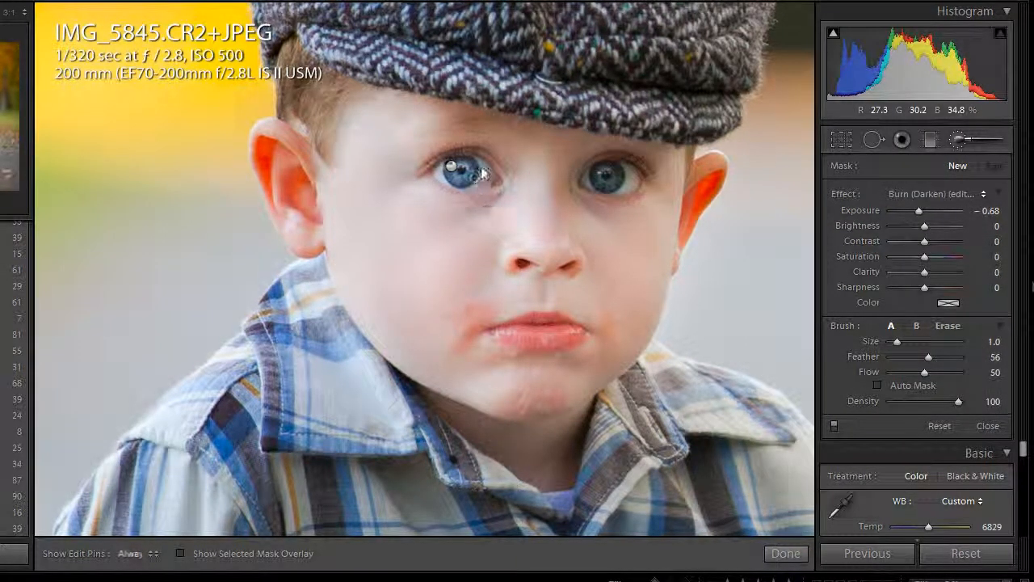
{"action": "mouse_move", "coordinate": [446, 166]}
{"action": "left_mouse_down"}
{"action": "mouse_move", "coordinate": [446, 183]}
{"action": "mouse_move", "coordinate": [467, 189]}
{"action": "mouse_move", "coordinate": [444, 164]}
{"action": "left_mouse_up"}
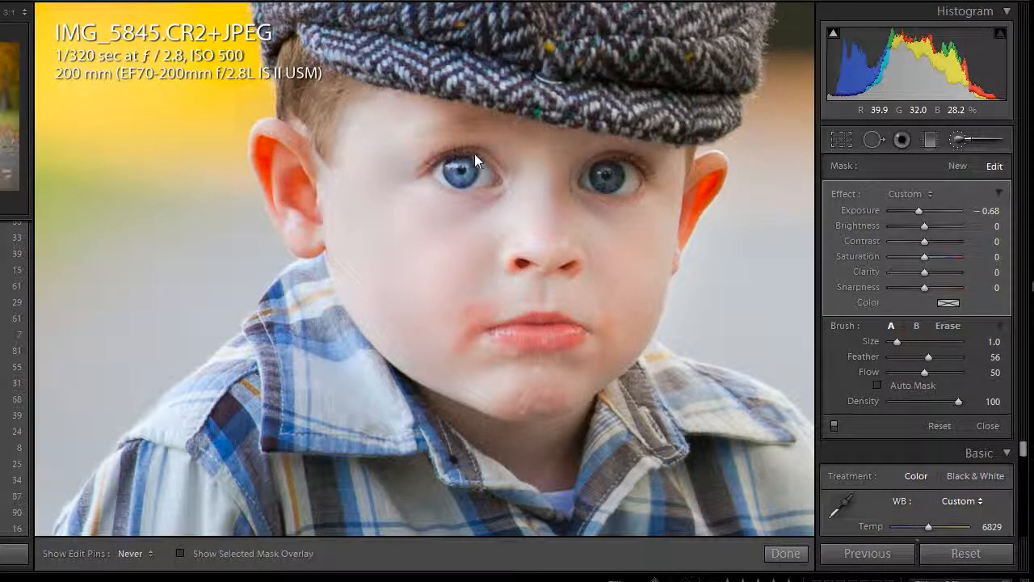
{"action": "key", "text": "h"}
{"action": "key", "text": "h"}
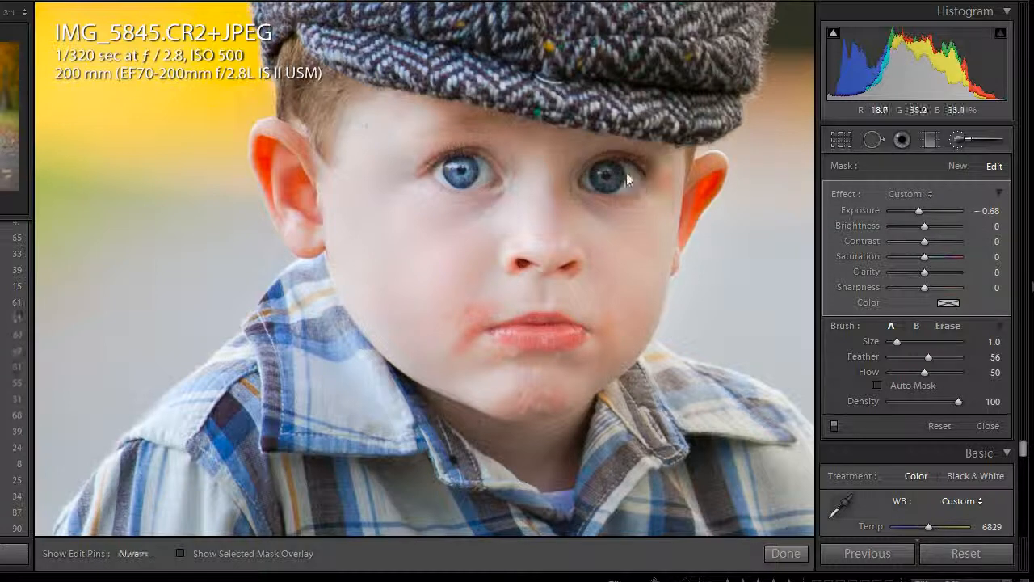
{"action": "key", "text": "h"}
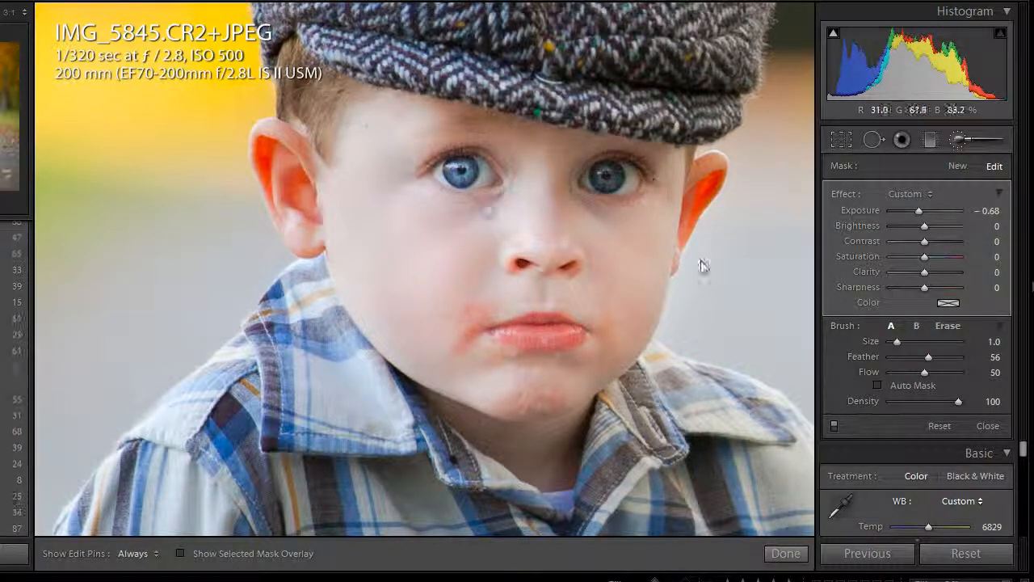
{"action": "key", "text": "z"}
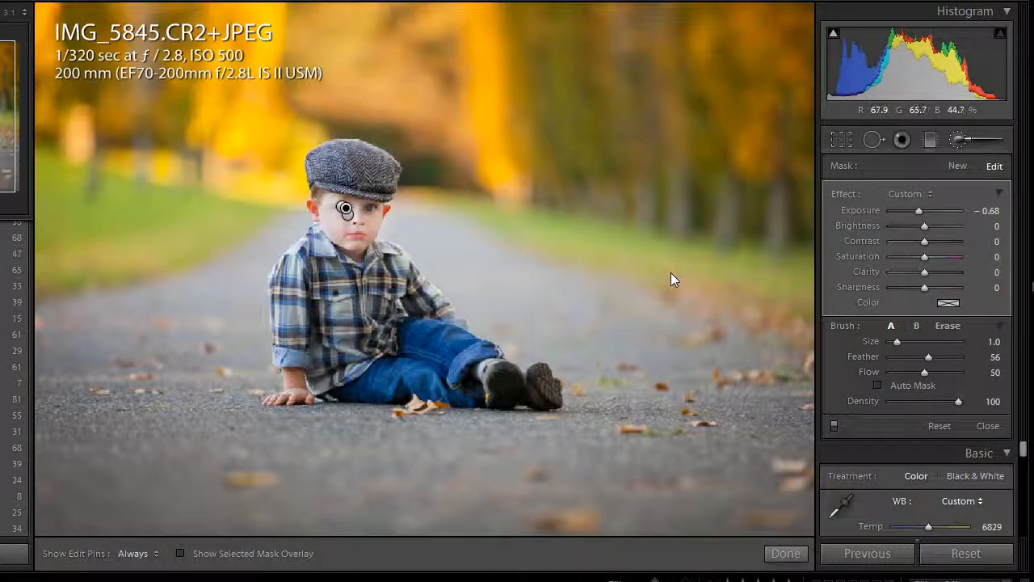
Review the existing brush adjustments by selecting their edit pins on the boy's face one after another.
{"action": "left_click", "coordinate": [959, 142]}
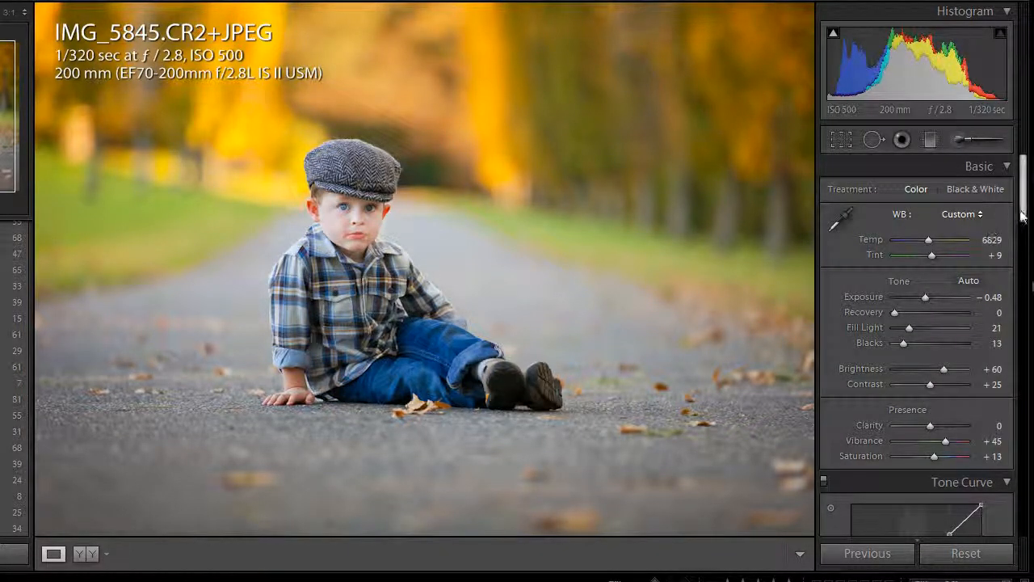
{"action": "scroll", "coordinate": [1022, 214], "scroll_direction": "down", "scroll_amount": 2}
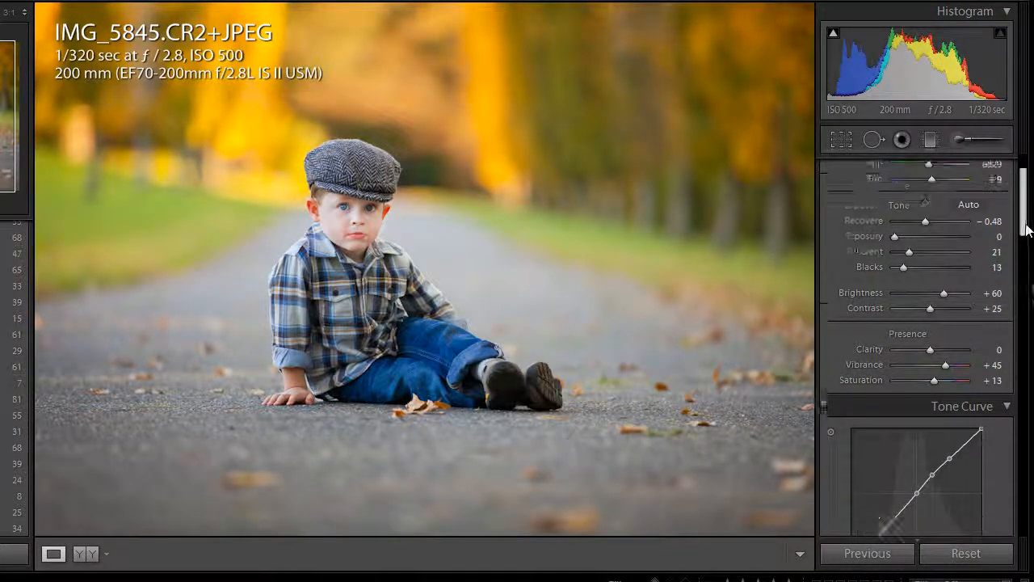
{"action": "scroll", "coordinate": [1022, 218], "scroll_direction": "up", "scroll_amount": 2}
{"action": "left_click", "coordinate": [959, 139]}
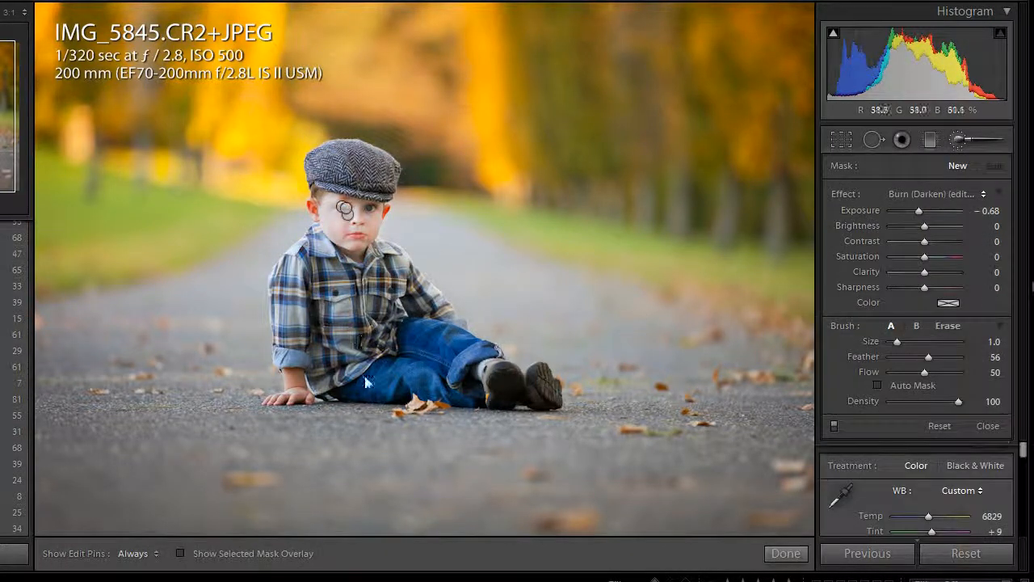
{"action": "left_click", "coordinate": [345, 210]}
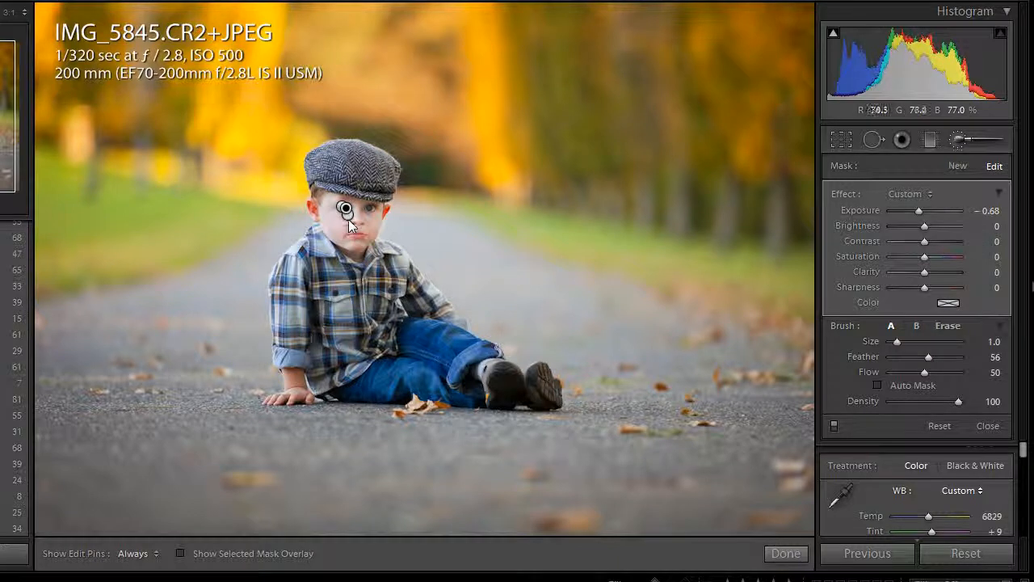
{"action": "left_click", "coordinate": [347, 215]}
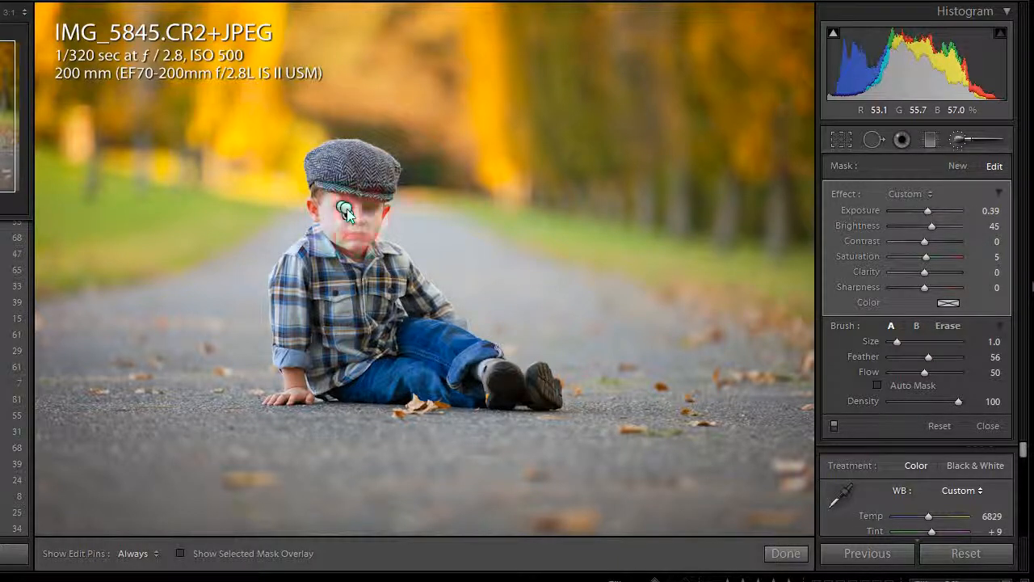
{"action": "left_click", "coordinate": [345, 208]}
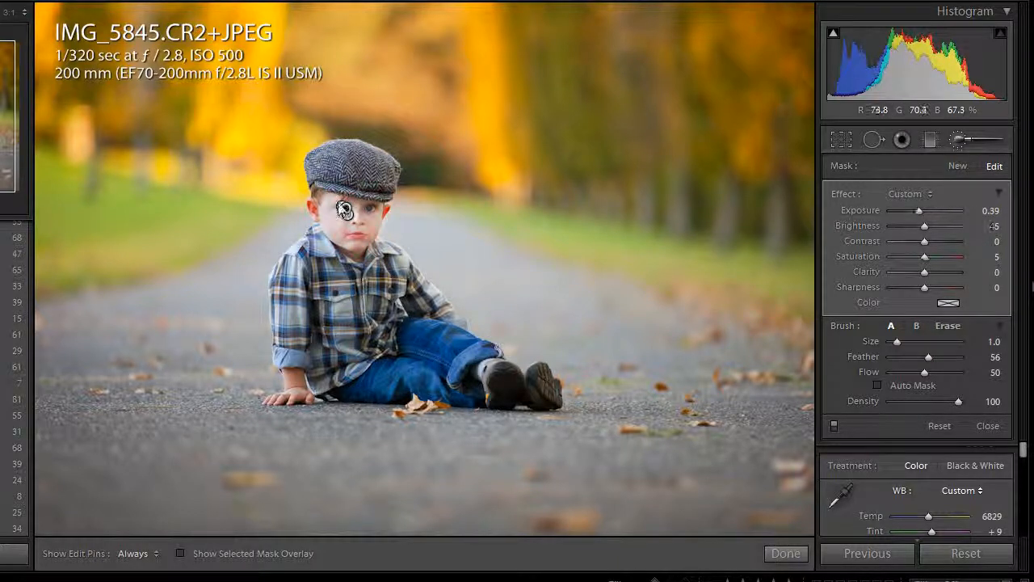
Set up a new Dodge (Lighten) adjustment with a brush size of 12.0.
{"action": "left_click", "coordinate": [958, 166]}
{"action": "left_click", "coordinate": [913, 195]}
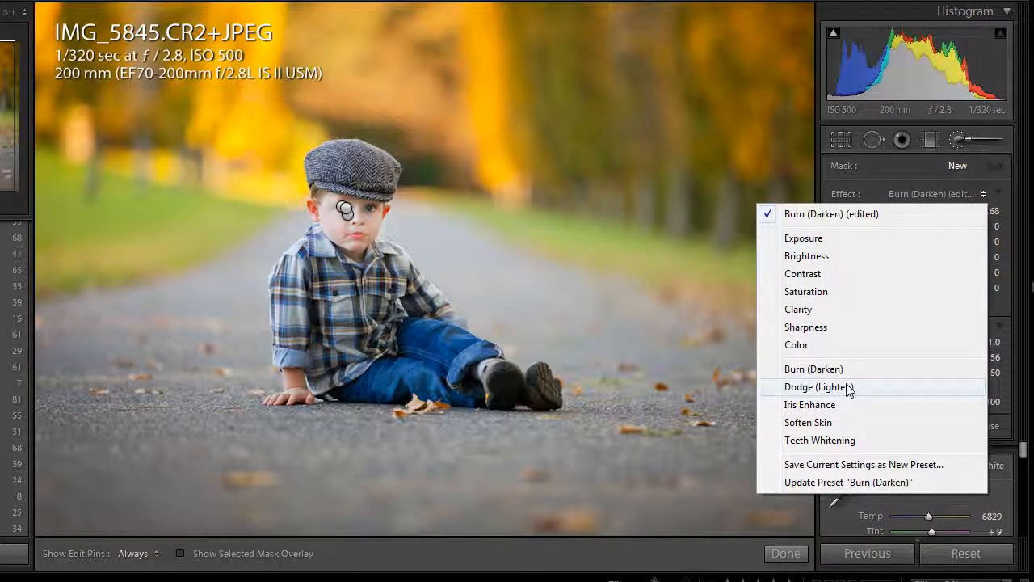
{"action": "left_click", "coordinate": [844, 387]}
{"action": "key", "text": "bracketright"}
{"action": "key", "text": "bracketright"}
{"action": "key", "text": "bracketright"}
{"action": "key", "text": "bracketright"}
{"action": "key", "text": "bracketright"}
{"action": "key", "text": "bracketright"}
{"action": "key", "text": "bracketright"}
{"action": "key", "text": "bracketright"}
{"action": "key", "text": "bracketright"}
{"action": "key", "text": "bracketright"}
{"action": "key", "text": "bracketright"}
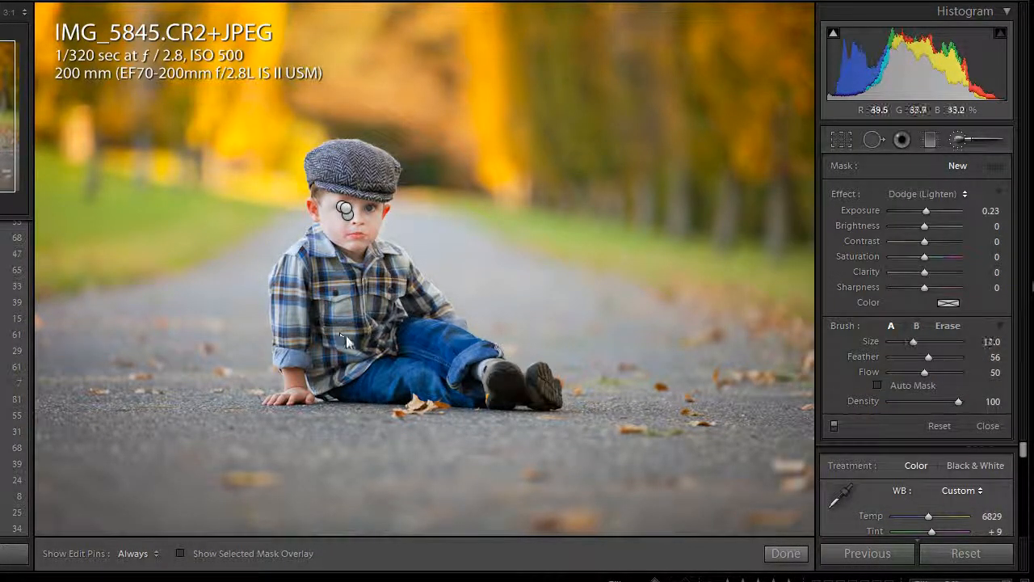
Paint the lightening over the boy's shirt and jeans, set its Exposure to 0.58 and close the adjustment brush.
{"action": "key", "text": "h"}
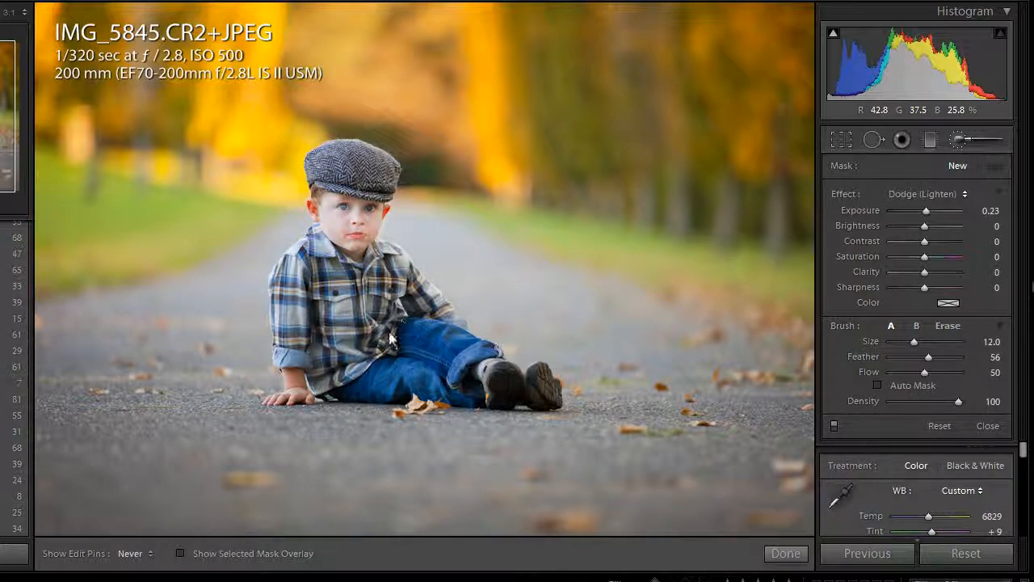
{"action": "mouse_move", "coordinate": [389, 333]}
{"action": "left_mouse_down"}
{"action": "mouse_move", "coordinate": [348, 344]}
{"action": "mouse_move", "coordinate": [375, 356]}
{"action": "left_mouse_up"}
{"action": "key", "text": "h"}
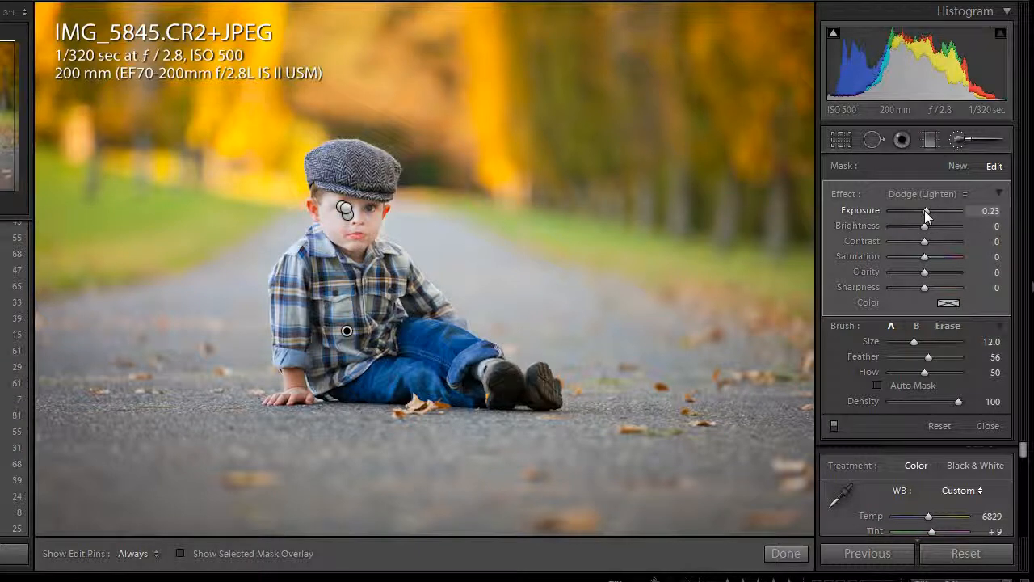
{"action": "left_click_drag", "start_coordinate": [924, 210], "coordinate": [928, 210]}
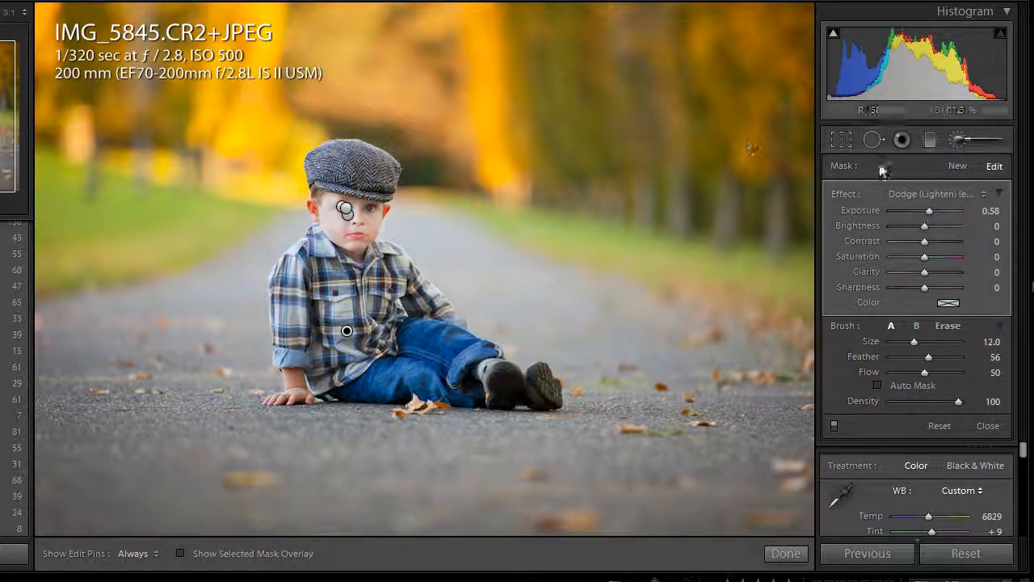
{"action": "left_click", "coordinate": [958, 139]}
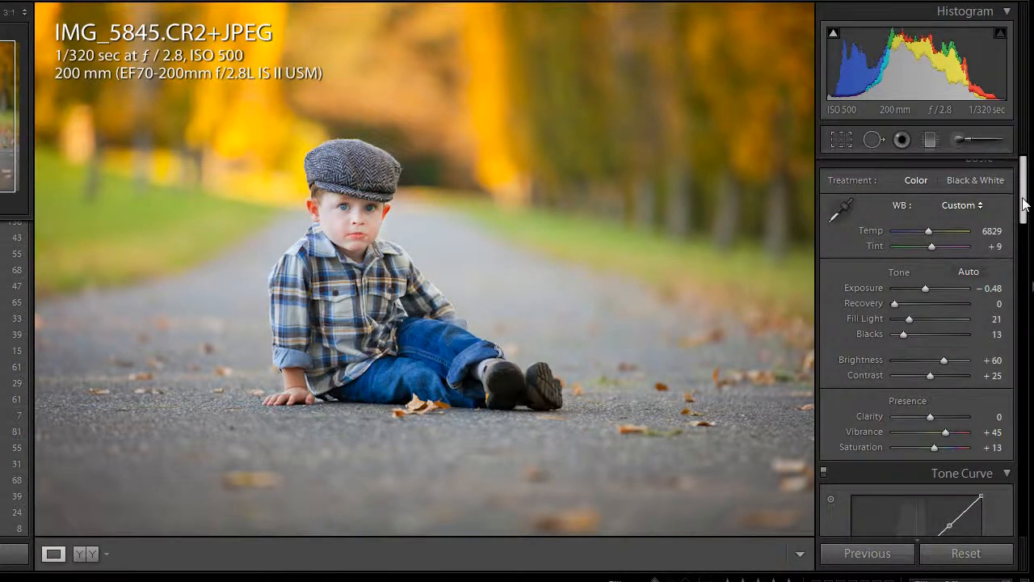
Set the split toning highlights to Hue 70 and Saturation 11, and the shadows to Hue 33 and Saturation 11.
{"action": "left_click_drag", "start_coordinate": [1025, 205], "coordinate": [1016, 318]}
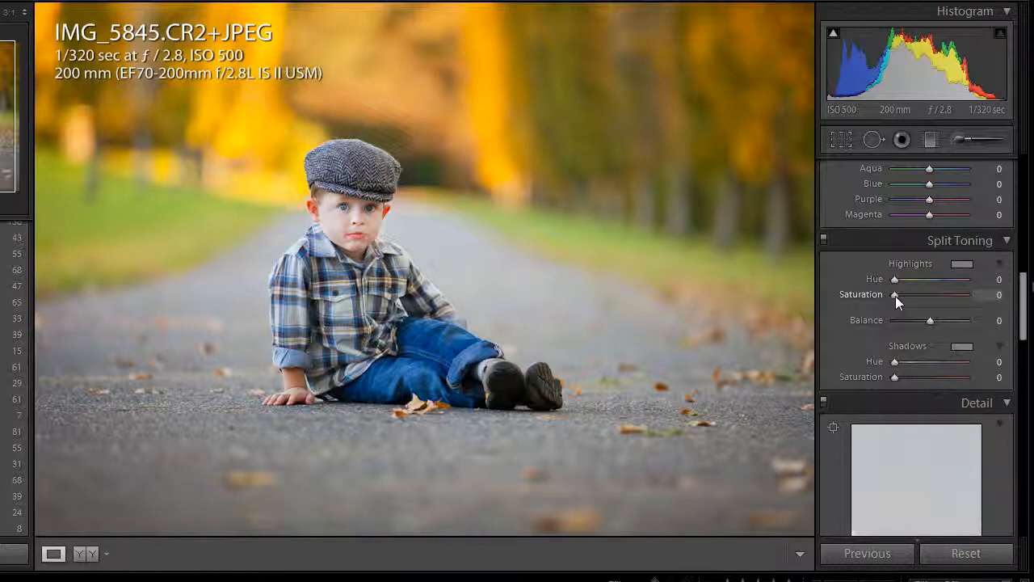
{"action": "left_click_drag", "start_coordinate": [895, 296], "coordinate": [903, 295]}
{"action": "left_click", "coordinate": [997, 296]}
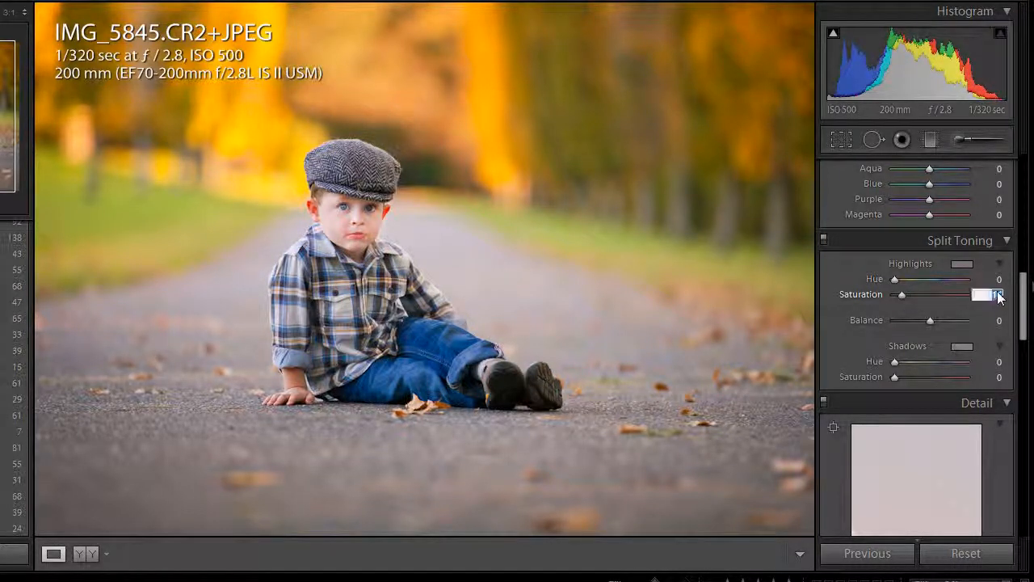
{"action": "type", "text": "11"}
{"action": "key", "text": "Return"}
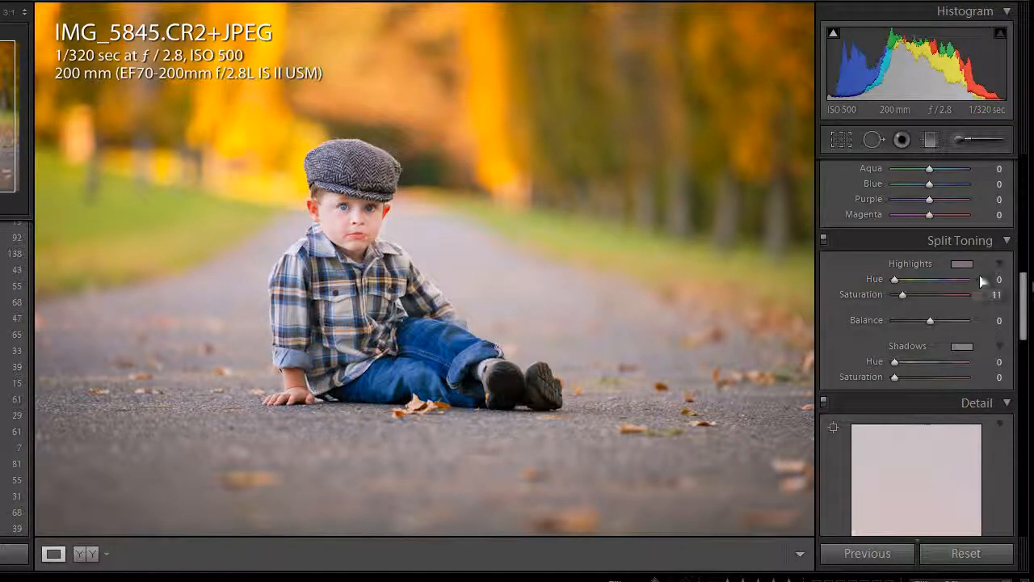
{"action": "left_click", "coordinate": [997, 280]}
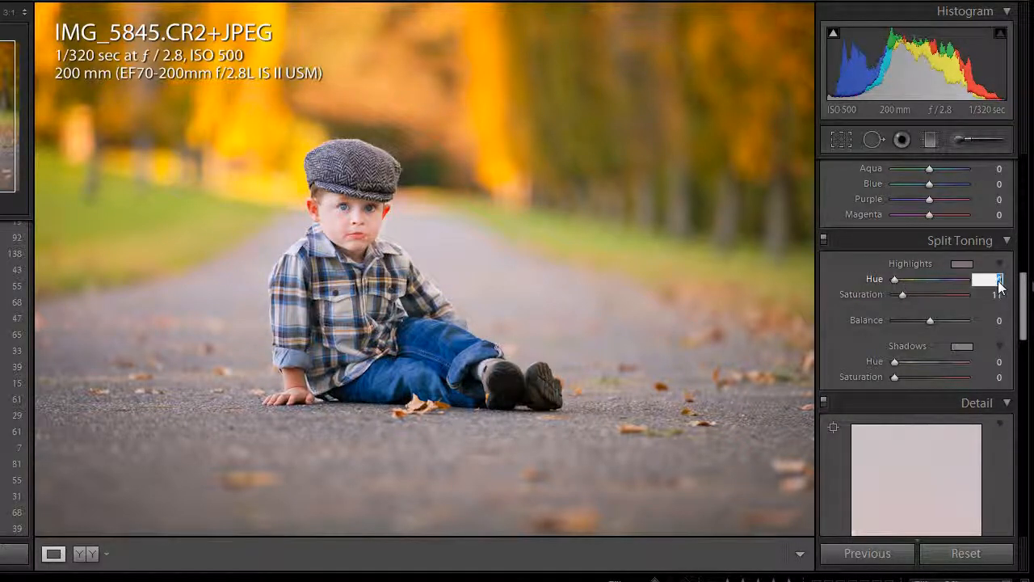
{"action": "type", "text": "70"}
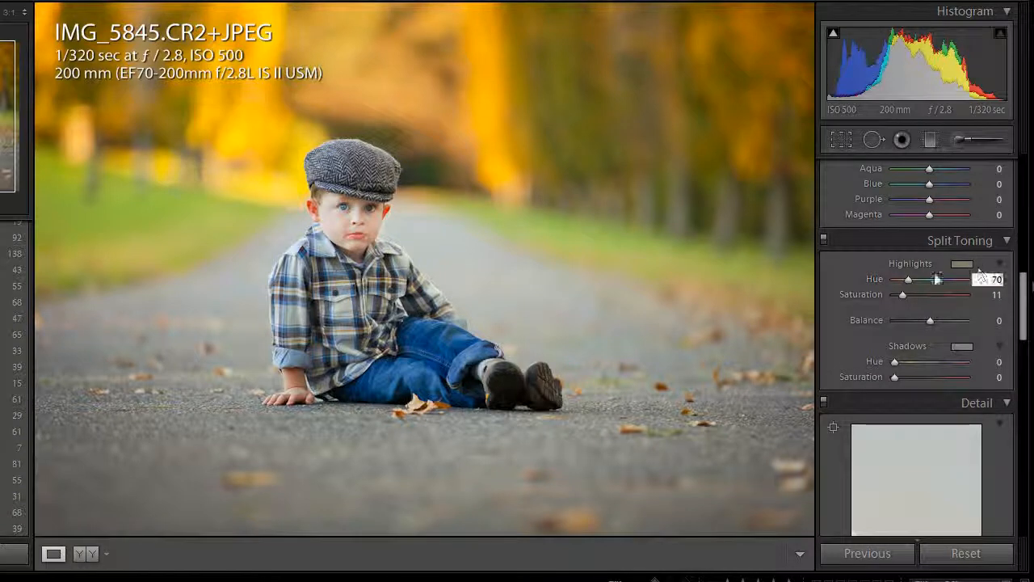
{"action": "left_click", "coordinate": [909, 281]}
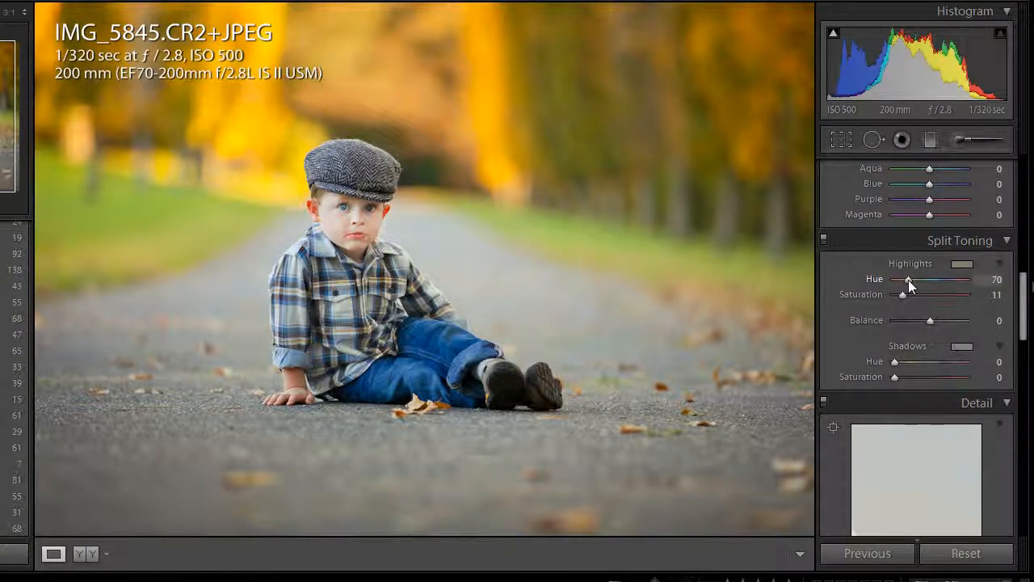
{"action": "left_click_drag", "start_coordinate": [894, 378], "coordinate": [901, 362]}
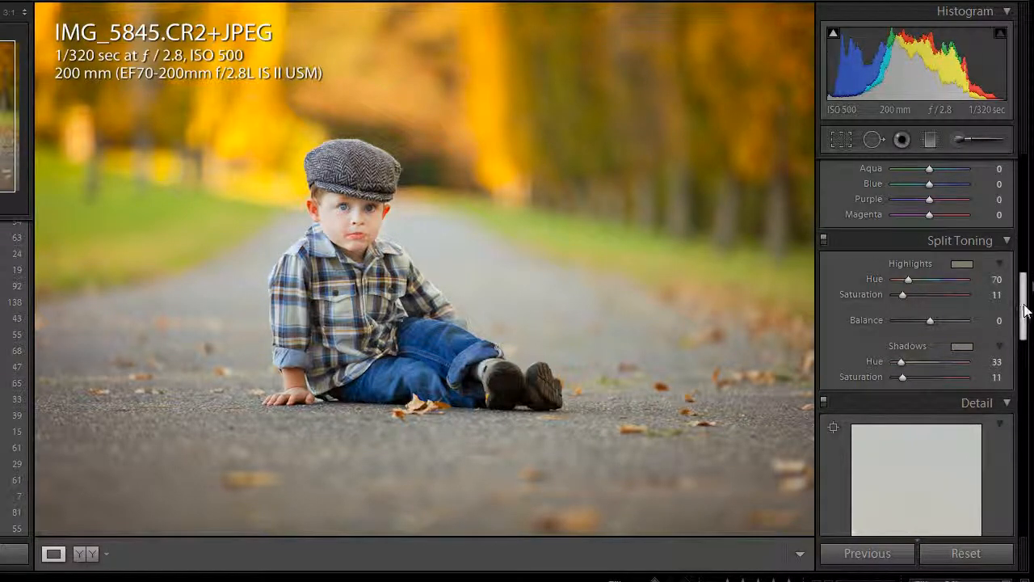
{"action": "left_click_drag", "start_coordinate": [1024, 309], "coordinate": [1024, 181]}
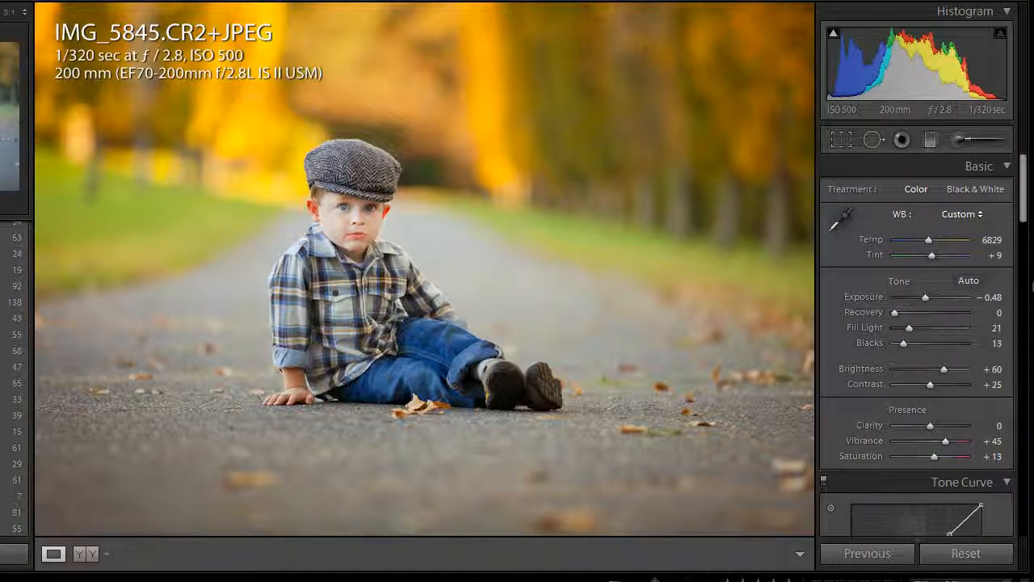
Extend the photo selection from IMG_5845 and synchronize its develop settings, including local adjustments and crop, to the other selected shots.
{"action": "left_click", "coordinate": [521, 580], "text": "shift"}
{"action": "left_click", "coordinate": [876, 556]}
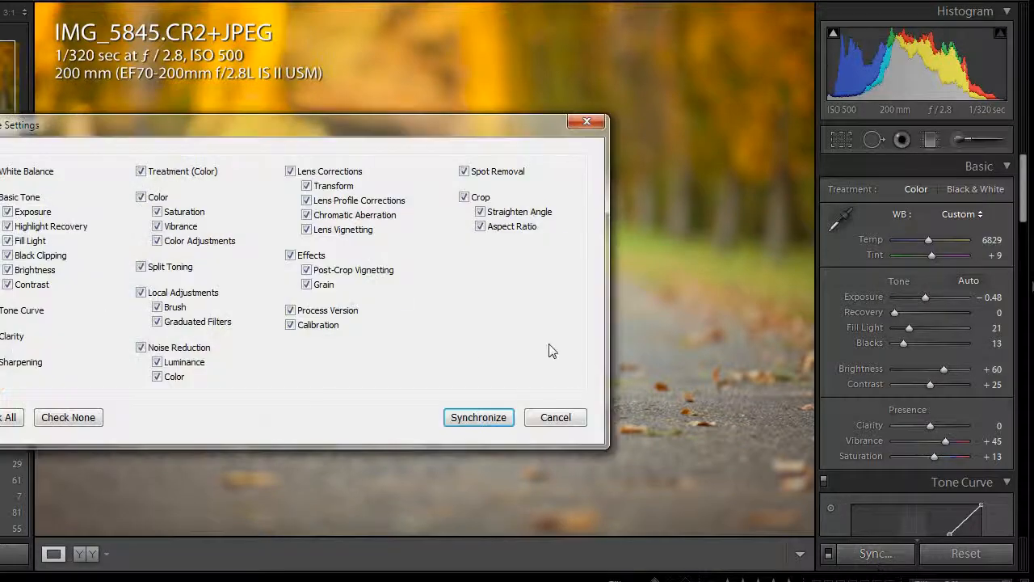
{"action": "left_click", "coordinate": [477, 418]}
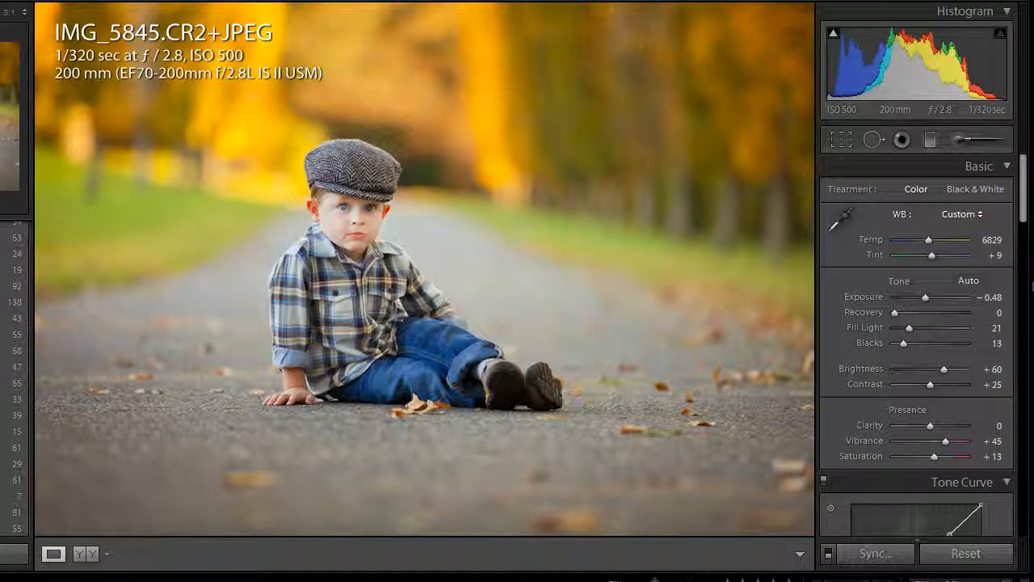
Go to IMG_5847 and inspect its synchronized brush adjustments by selecting the edit pins beside the boy's neck and on his cuff.
{"action": "key", "text": "Right"}
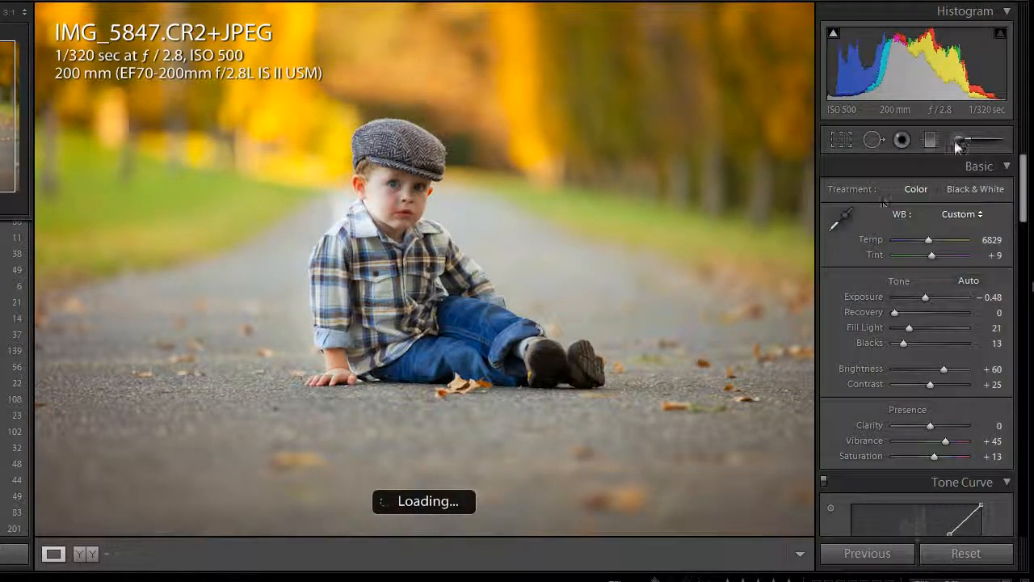
{"action": "key", "text": "k"}
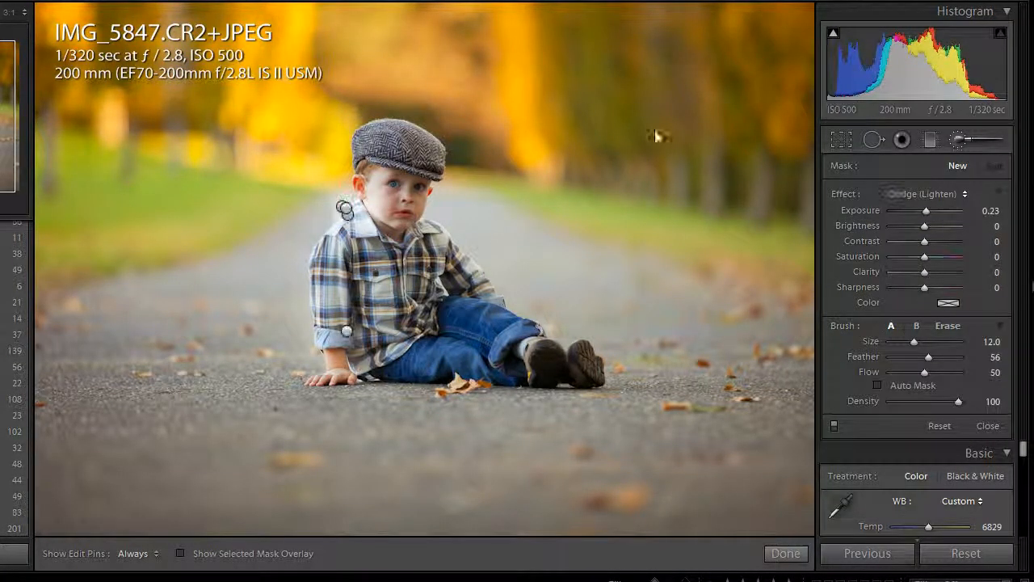
{"action": "left_click", "coordinate": [345, 211]}
{"action": "mouse_move", "coordinate": [351, 220]}
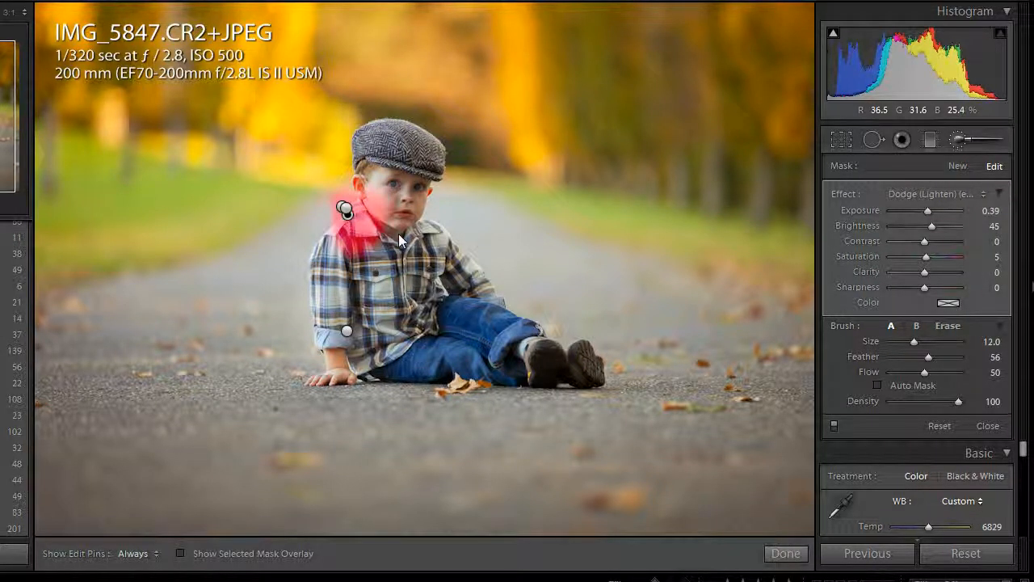
{"action": "left_click", "coordinate": [348, 208]}
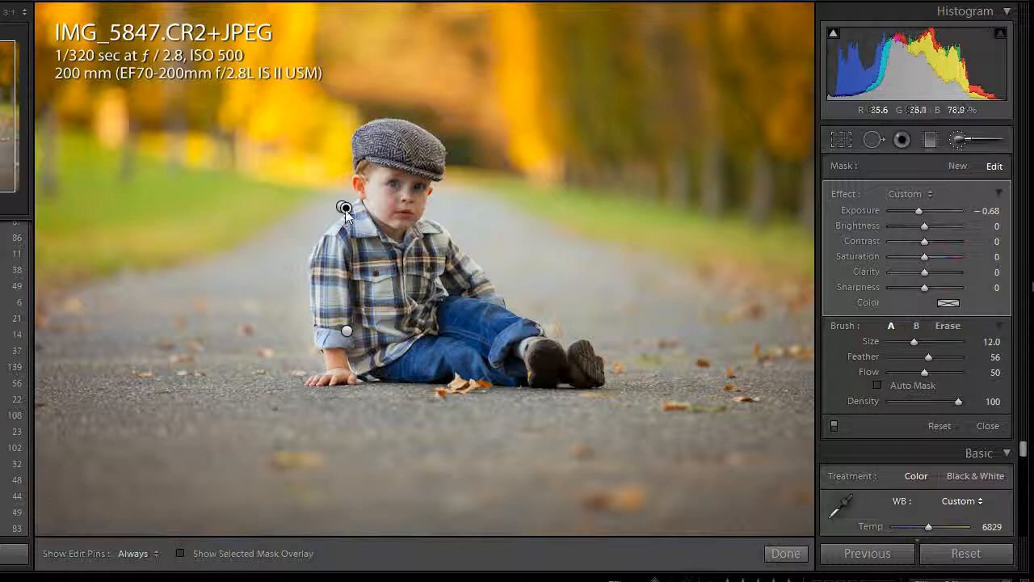
{"action": "left_click", "coordinate": [342, 209]}
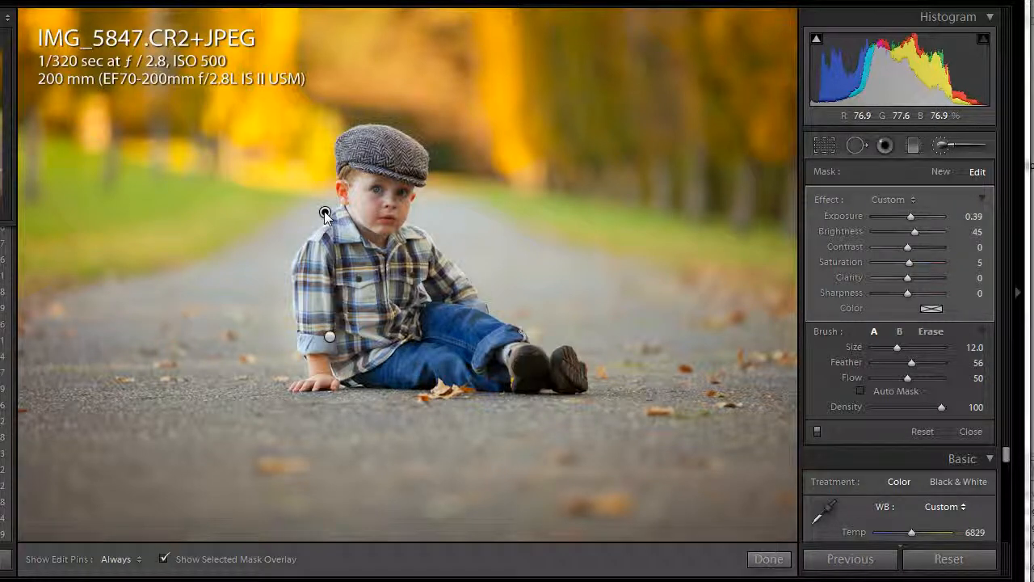
{"action": "left_click", "coordinate": [329, 338]}
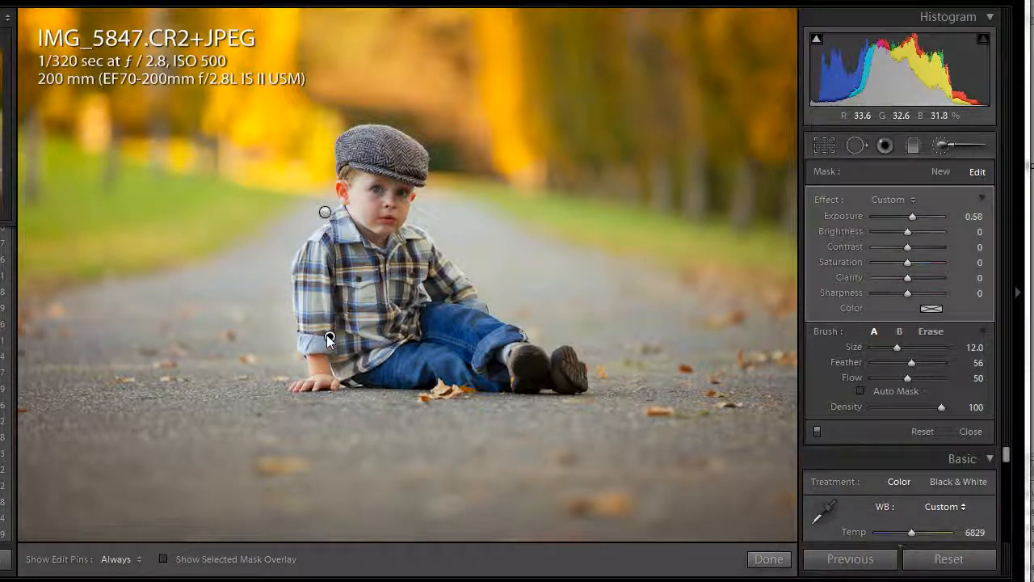
Show the mask overlay and delete the misaligned brush adjustments beside the boy's neck and on his sleeve cuff.
{"action": "left_click", "coordinate": [326, 213]}
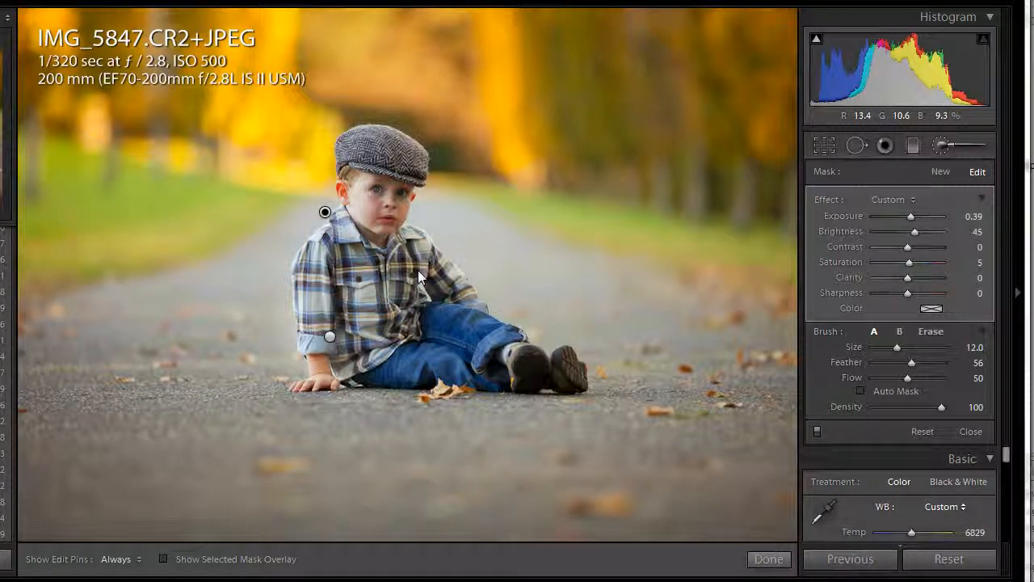
{"action": "key", "text": "o"}
{"action": "key", "text": "Delete"}
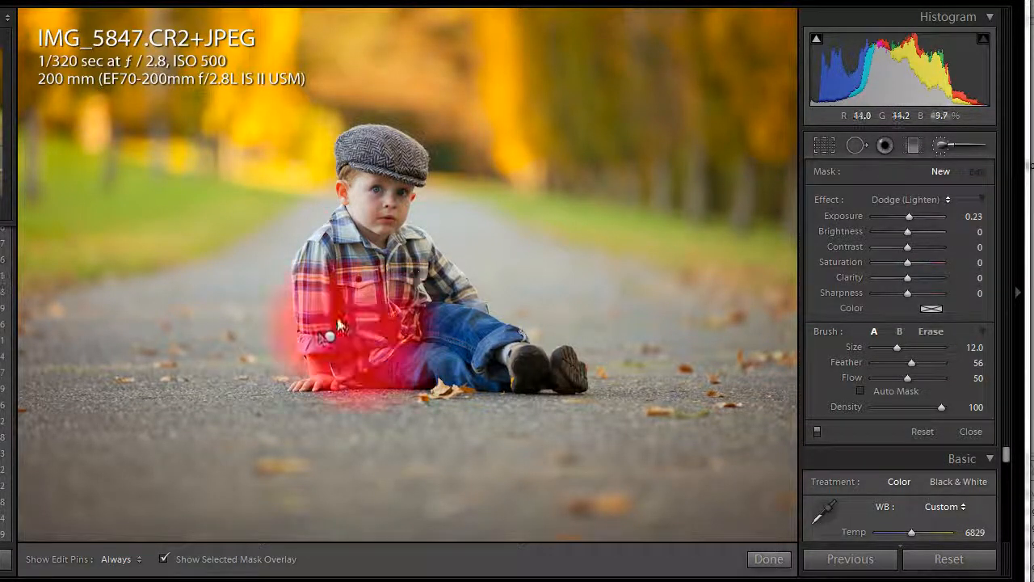
{"action": "left_click", "coordinate": [329, 337]}
{"action": "key", "text": "Delete"}
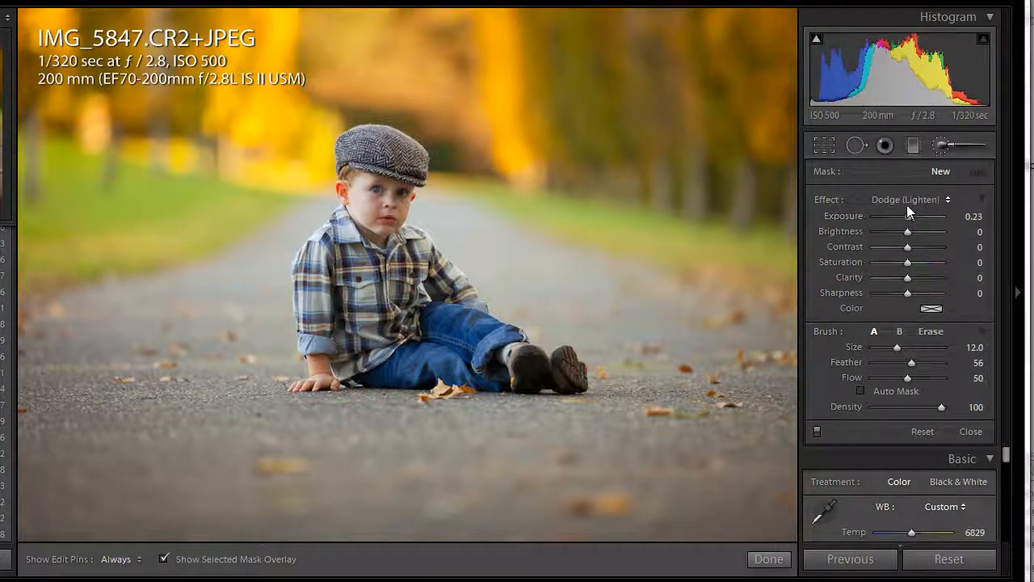
Set up a new Dodge (Lighten) brush adjustment with Exposure 0.29 and Brightness 45.
{"action": "left_click", "coordinate": [906, 199]}
{"action": "left_click", "coordinate": [964, 194]}
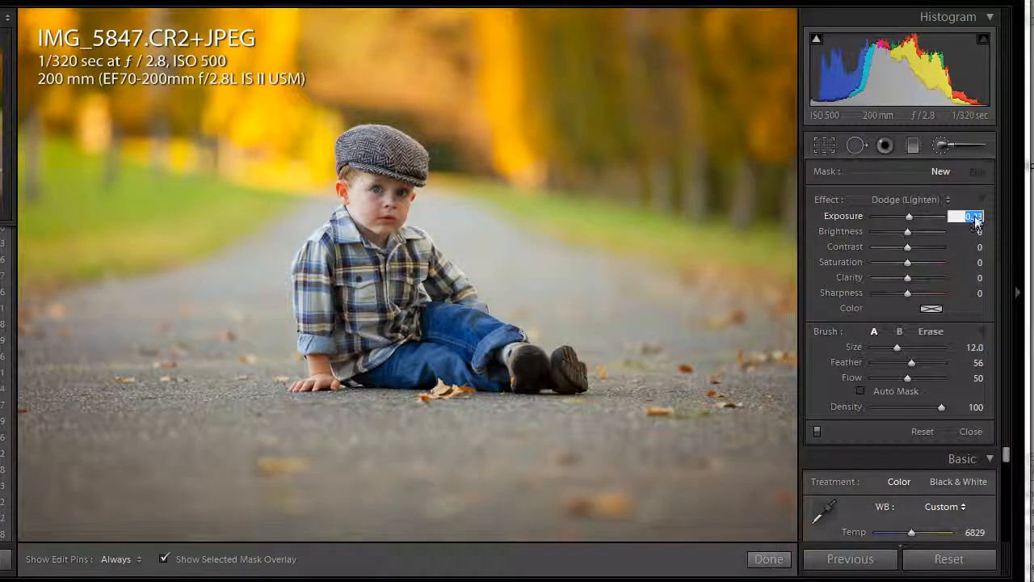
{"action": "type", "text": "0.29"}
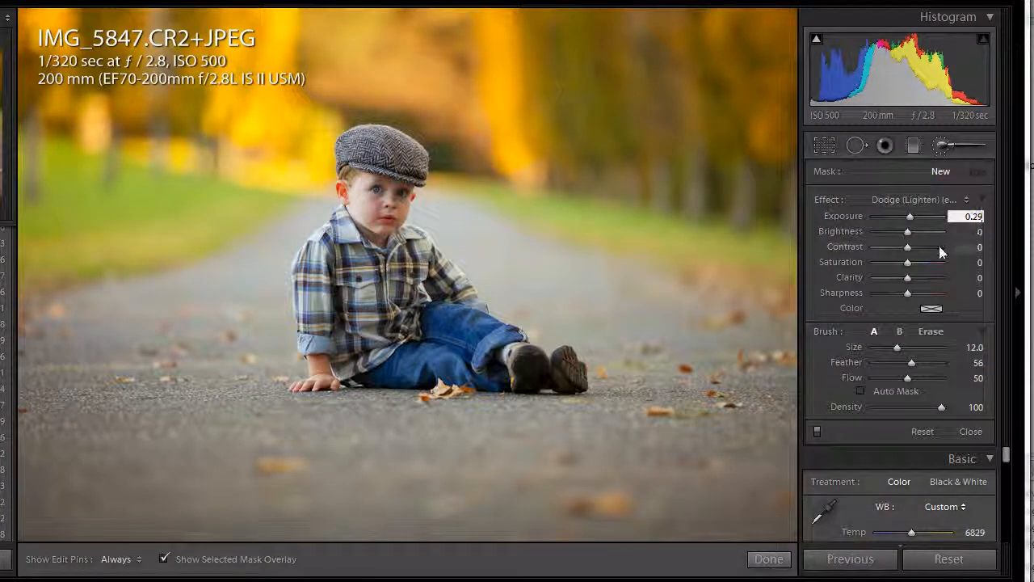
{"action": "left_click", "coordinate": [979, 231]}
{"action": "type", "text": "45"}
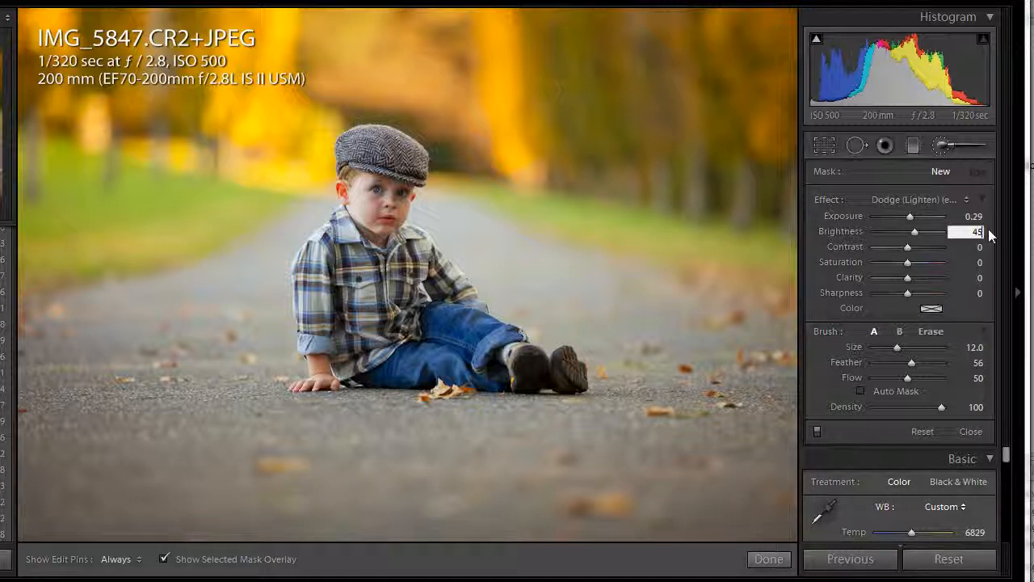
{"action": "key", "text": "Return"}
Paint the lightening over the boy's face, shirt and jeans with the mask overlay turned off.
{"action": "left_click_drag", "start_coordinate": [390, 200], "coordinate": [382, 215]}
{"action": "key", "text": "o"}
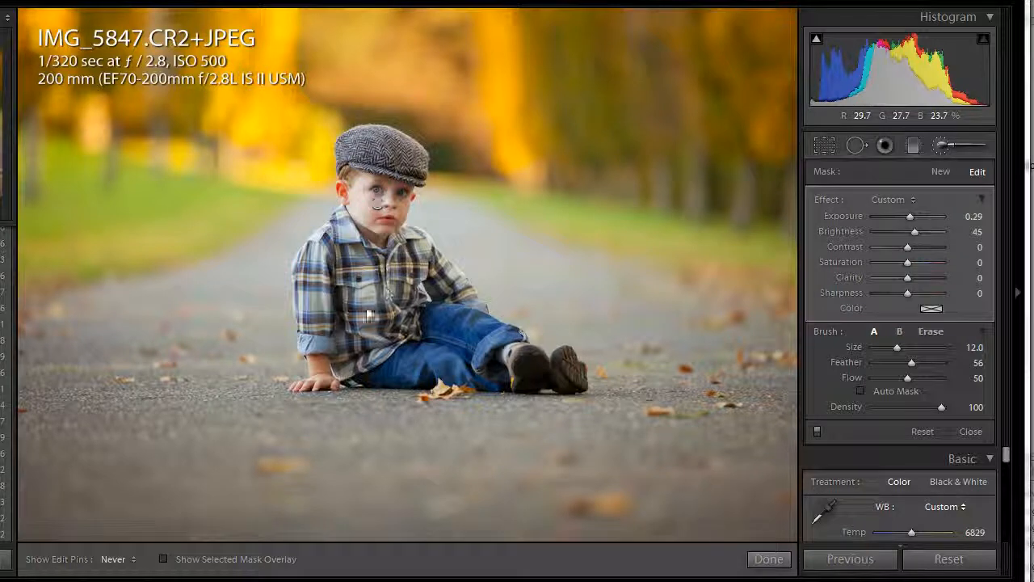
{"action": "mouse_move", "coordinate": [369, 316]}
{"action": "left_mouse_down"}
{"action": "mouse_move", "coordinate": [355, 299]}
{"action": "mouse_move", "coordinate": [388, 327]}
{"action": "mouse_move", "coordinate": [417, 330]}
{"action": "mouse_move", "coordinate": [416, 305]}
{"action": "mouse_move", "coordinate": [407, 355]}
{"action": "mouse_move", "coordinate": [480, 355]}
{"action": "mouse_move", "coordinate": [412, 349]}
{"action": "left_mouse_up"}
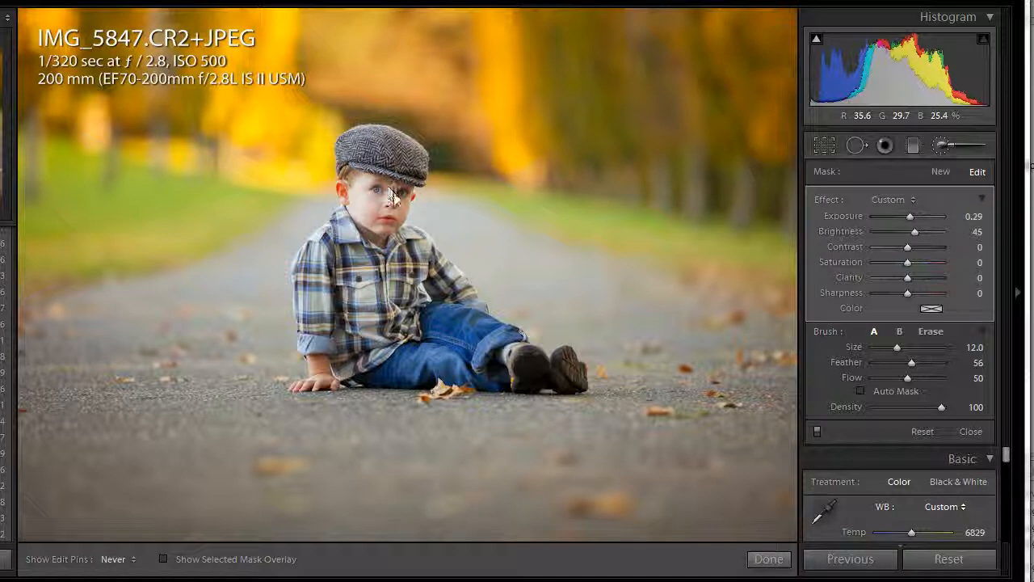
Reduce the brush size to 8.0 and paint more lightening over the boy's face with the edit pins hidden, then show them again.
{"action": "key", "text": "h"}
{"action": "scroll", "coordinate": [384, 191], "scroll_direction": "up", "scroll_amount": 2}
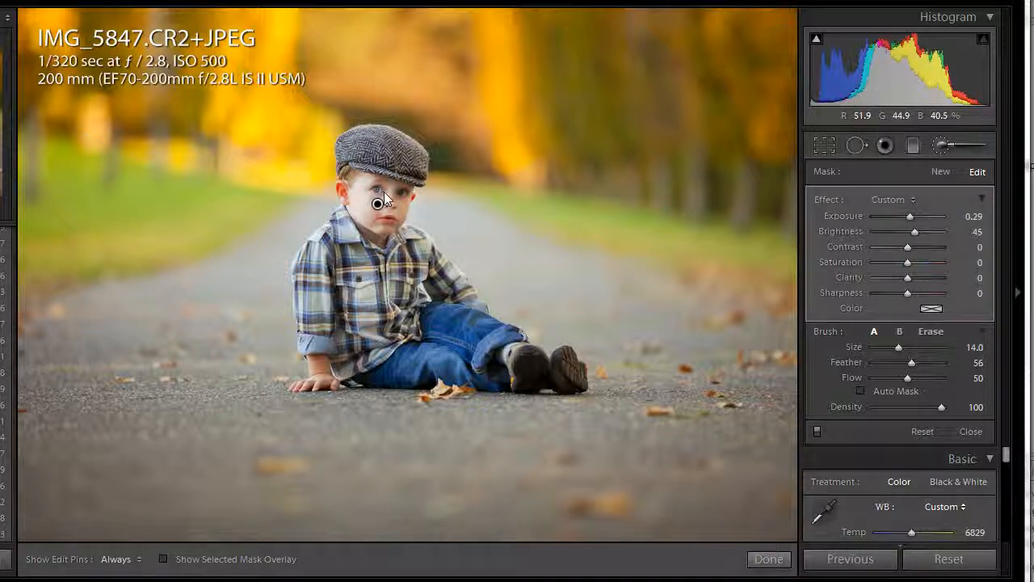
{"action": "scroll", "coordinate": [384, 191], "scroll_direction": "down", "scroll_amount": 6}
{"action": "key", "text": "h"}
{"action": "mouse_move", "coordinate": [384, 220]}
{"action": "left_mouse_down"}
{"action": "mouse_move", "coordinate": [399, 198]}
{"action": "mouse_move", "coordinate": [369, 173]}
{"action": "mouse_move", "coordinate": [391, 172]}
{"action": "mouse_move", "coordinate": [382, 201]}
{"action": "left_mouse_up"}
{"action": "key", "text": "h"}
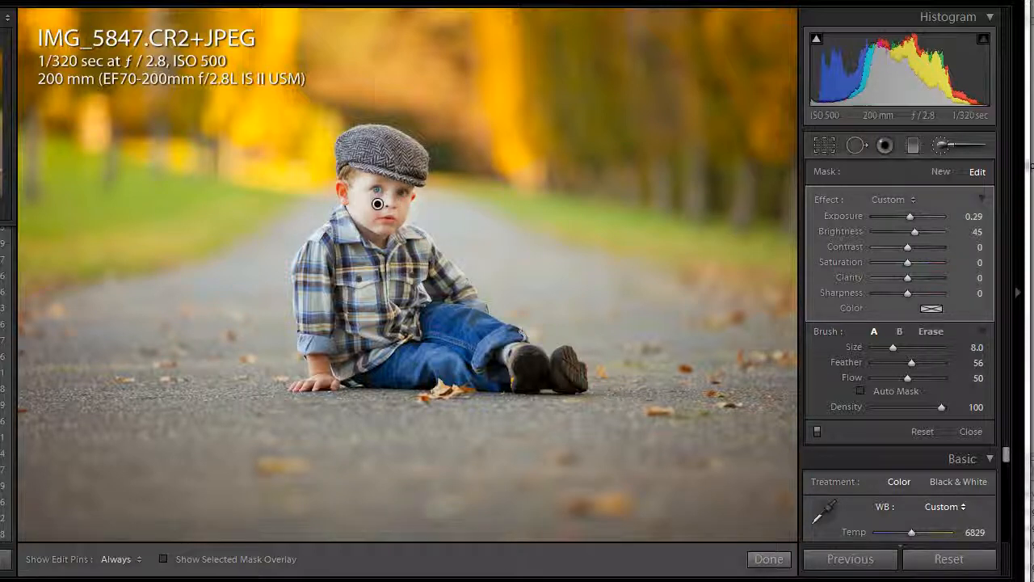